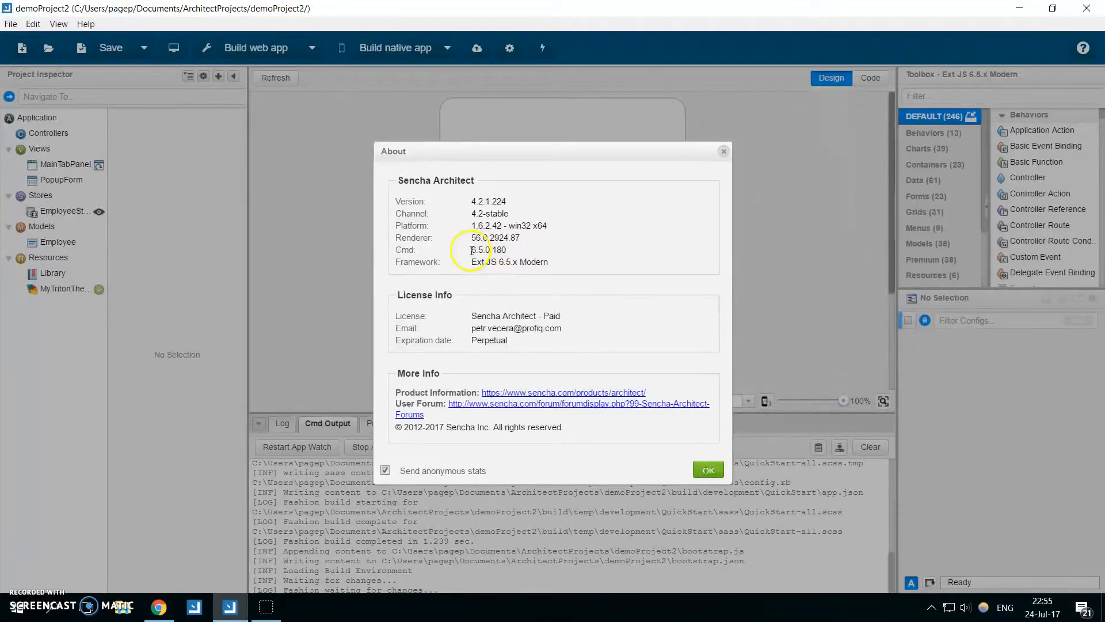
Close the About dialog and review the Custom Cmd Base Path in the Dependencies preferences without changing anything.
{"action": "left_click", "coordinate": [710, 467]}
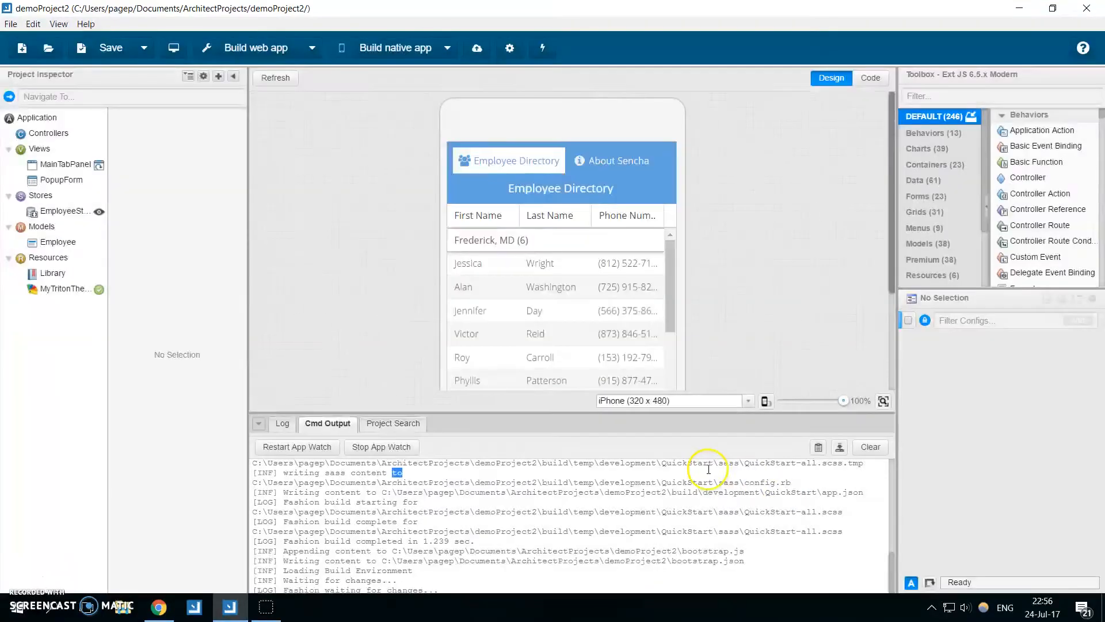
{"action": "left_click", "coordinate": [33, 24]}
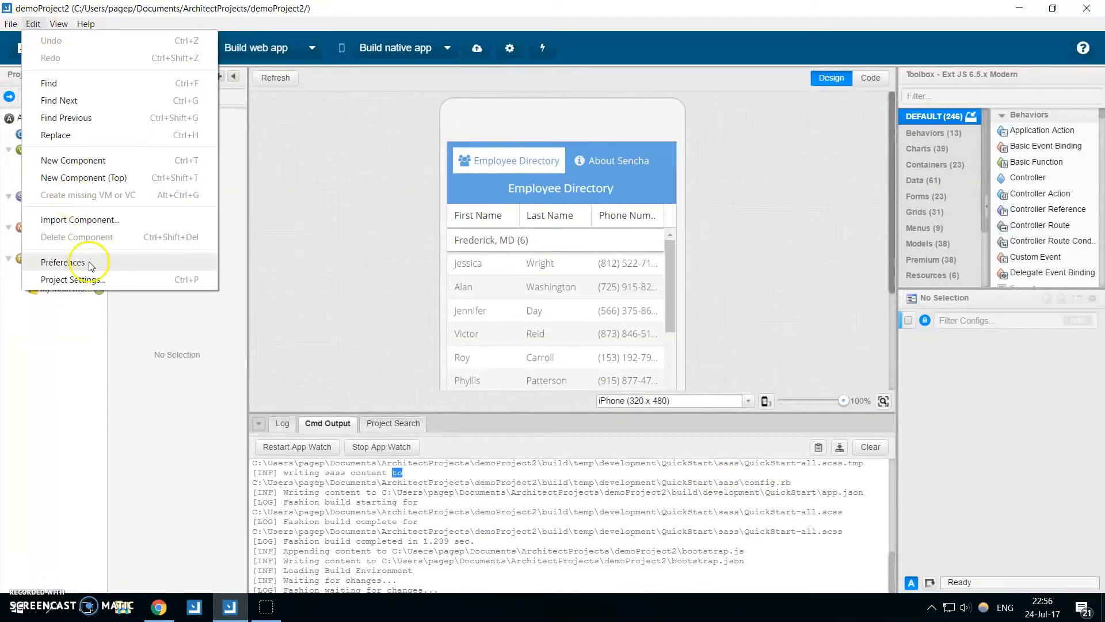
{"action": "left_click", "coordinate": [57, 263]}
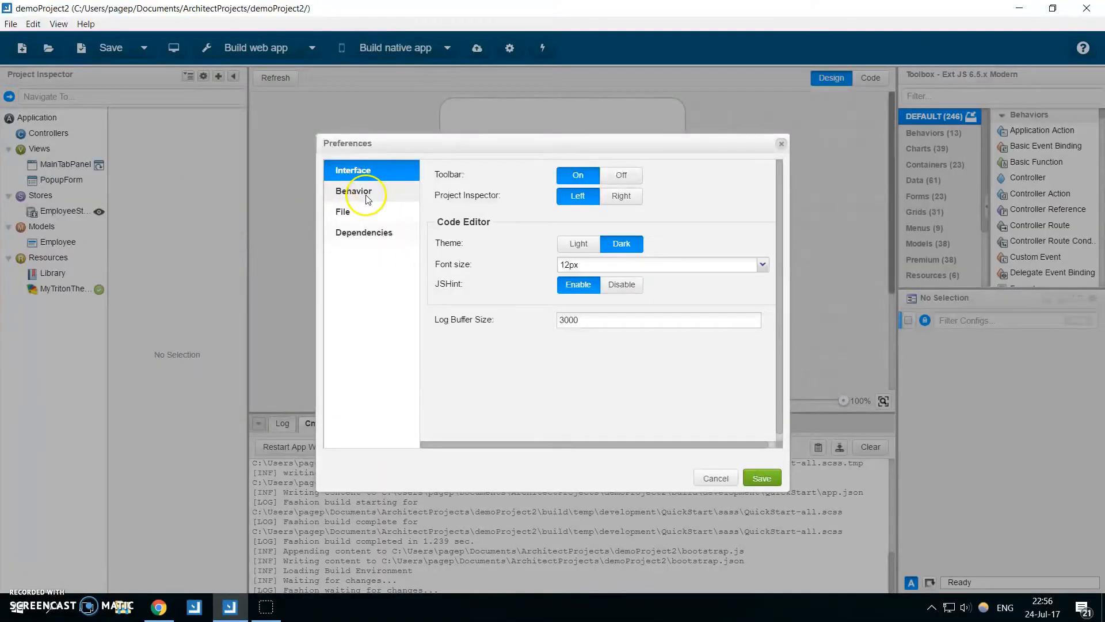
{"action": "left_click", "coordinate": [361, 234]}
{"action": "scroll", "coordinate": [573, 253], "scroll_direction": "down", "scroll_amount": 4}
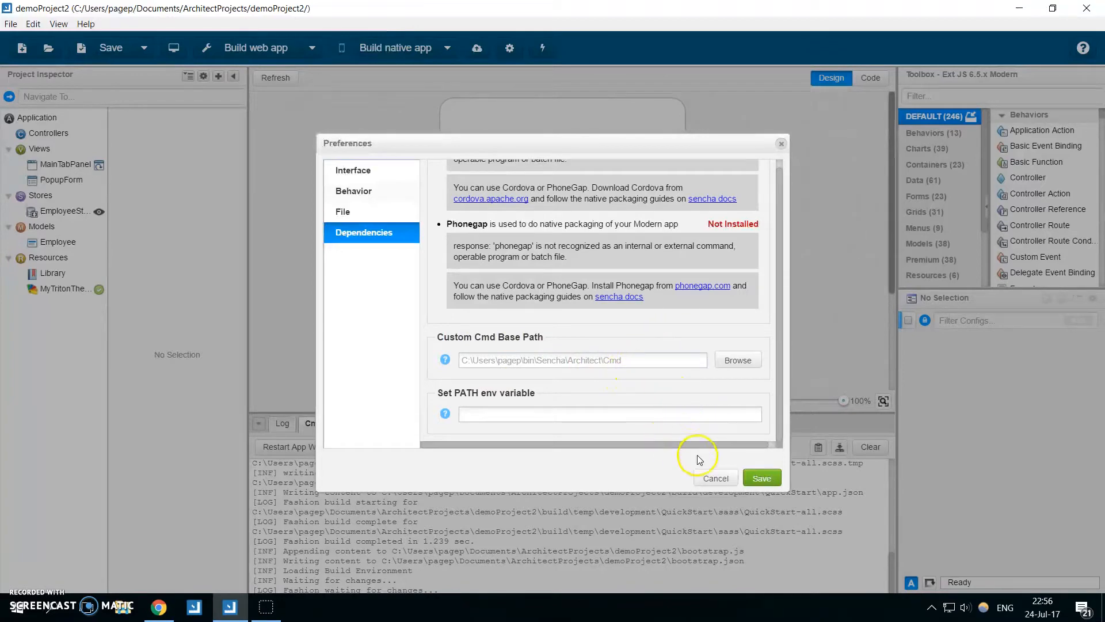
{"action": "left_click", "coordinate": [716, 478]}
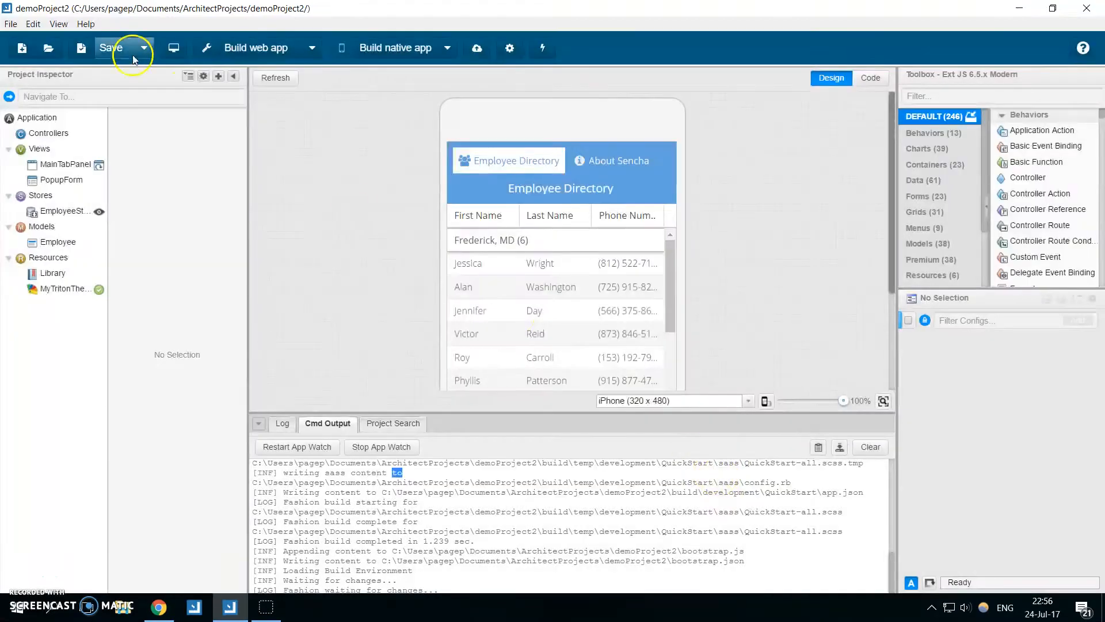
Exit Sencha Architect and go to the bin\Sencha\Architect\Cmd folder in File Explorer.
{"action": "left_click", "coordinate": [11, 24]}
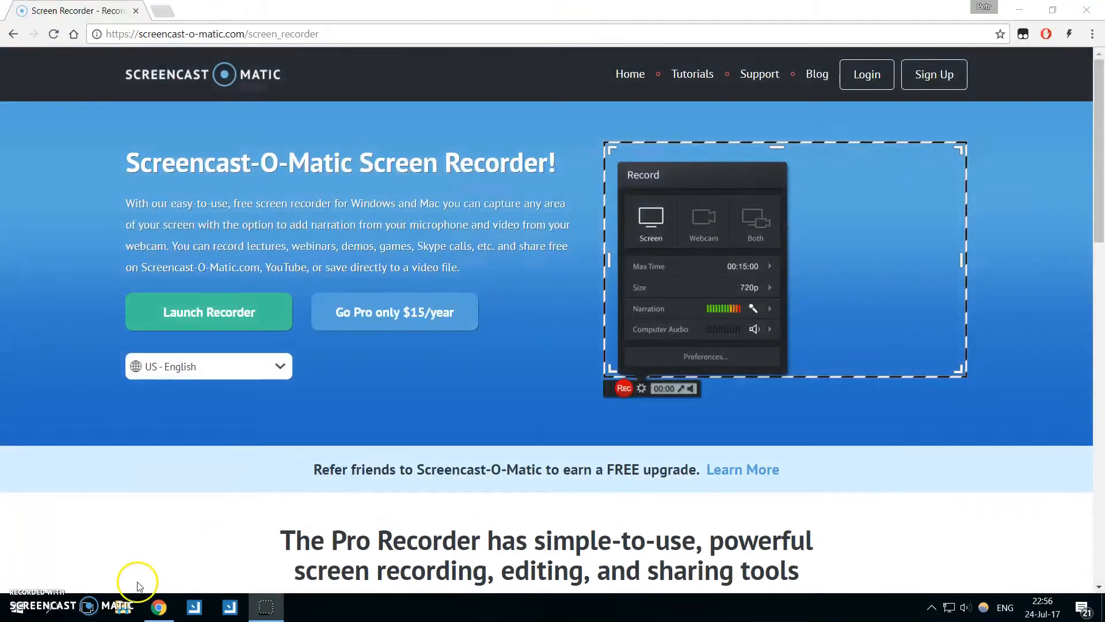
{"action": "left_click", "coordinate": [123, 606]}
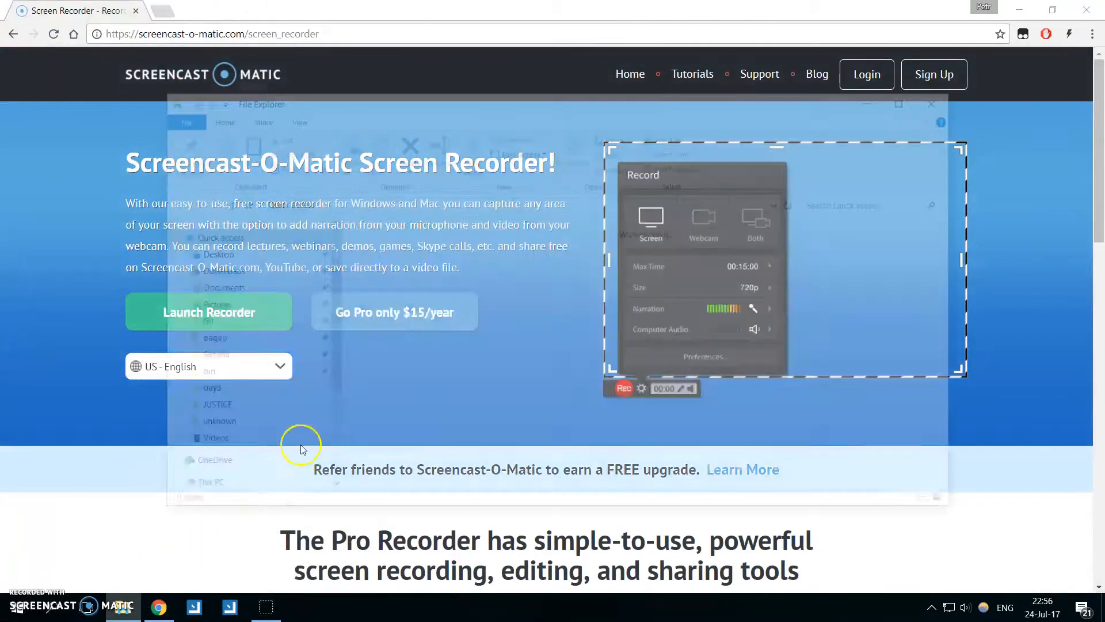
{"action": "left_click", "coordinate": [212, 376]}
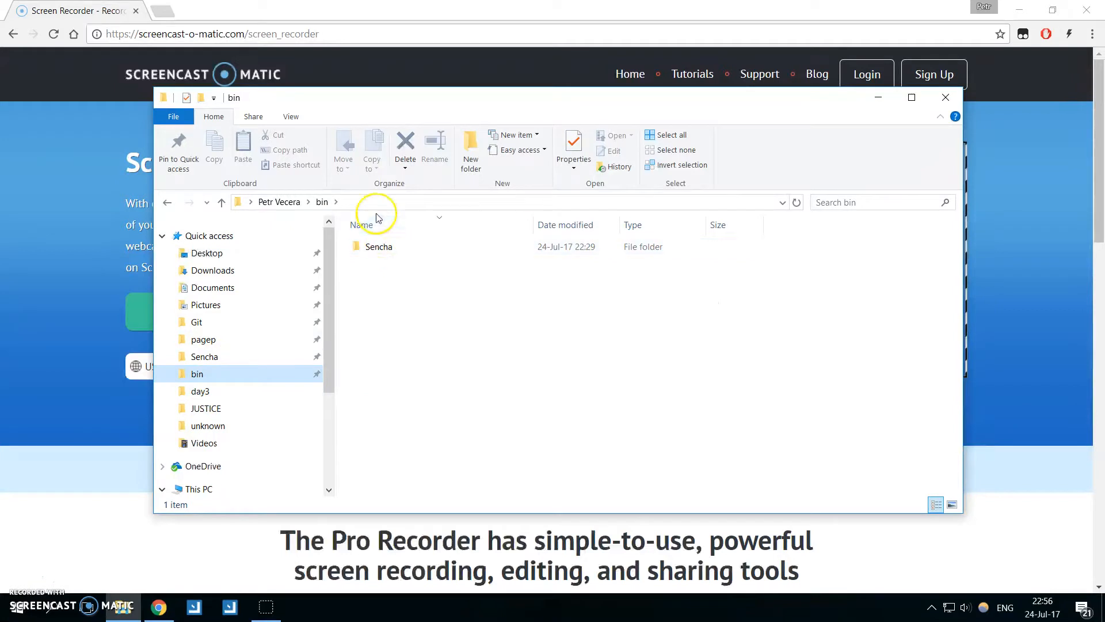
{"action": "double_click", "coordinate": [402, 251]}
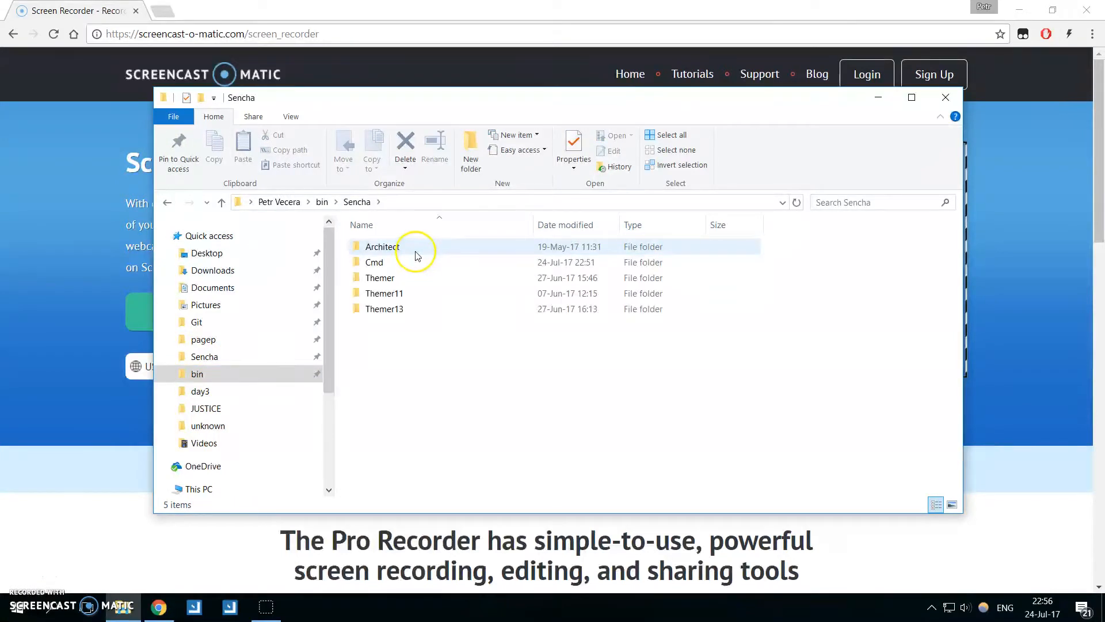
{"action": "double_click", "coordinate": [419, 252]}
{"action": "double_click", "coordinate": [419, 249]}
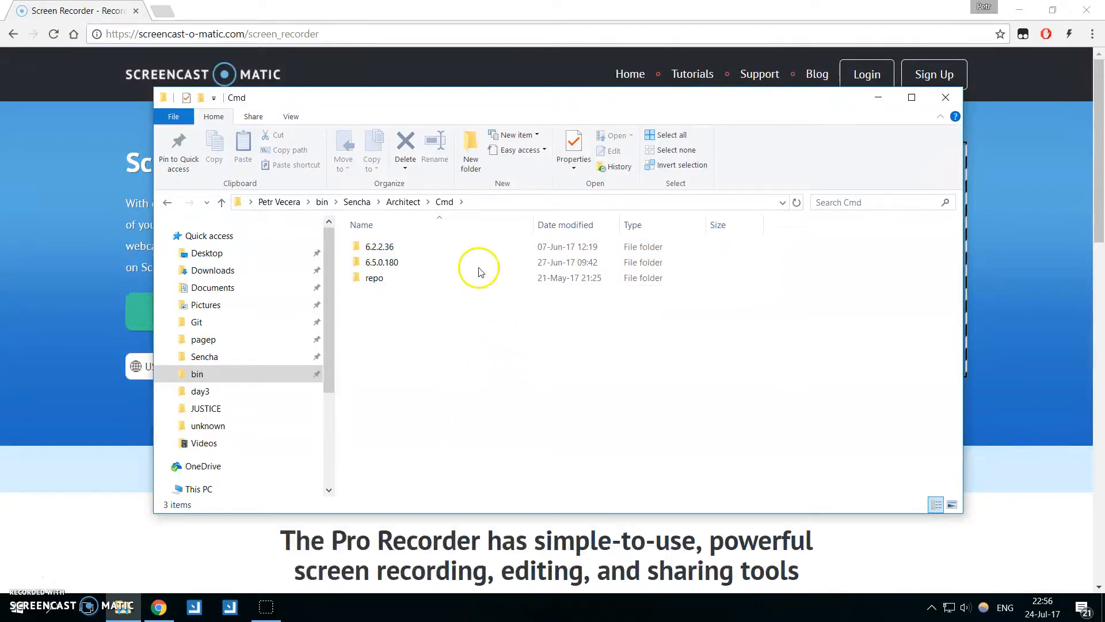
Compare the Cmd versions in the standalone Sencha\Cmd folder with those in Sencha\Architect\Cmd.
{"action": "left_click", "coordinate": [358, 202]}
{"action": "double_click", "coordinate": [407, 266]}
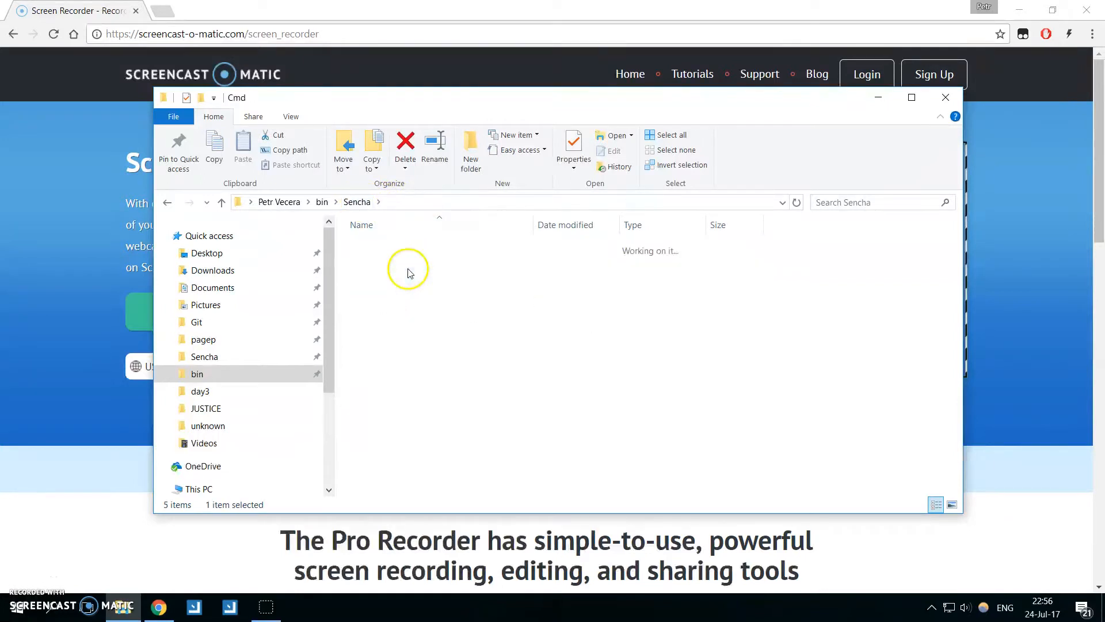
{"action": "left_click_drag", "start_coordinate": [562, 364], "coordinate": [483, 334]}
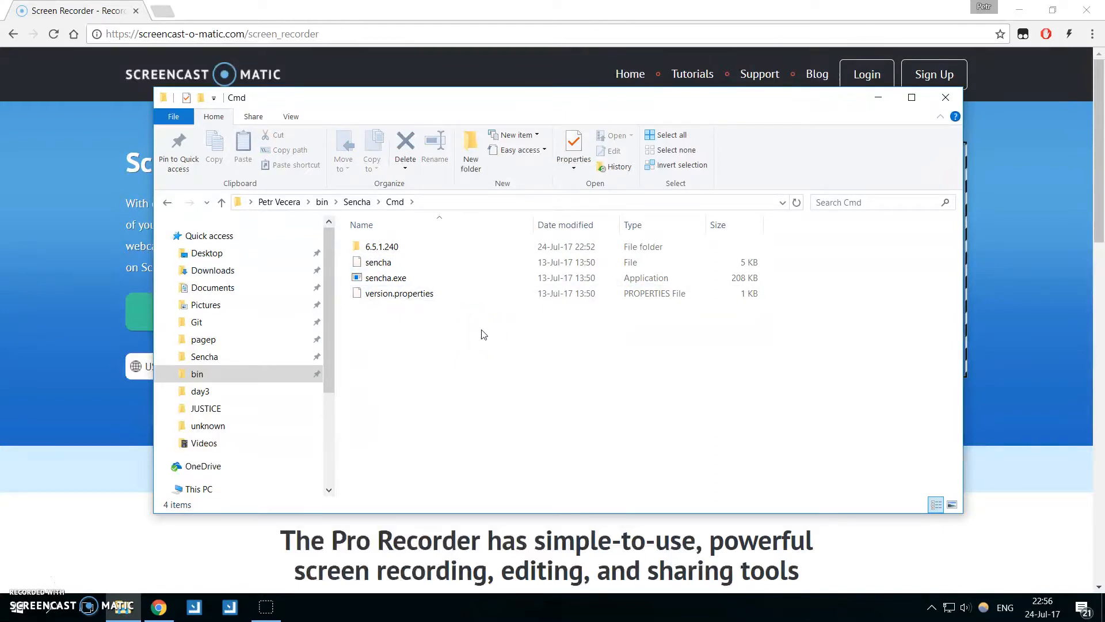
{"action": "left_click", "coordinate": [358, 202]}
{"action": "double_click", "coordinate": [433, 249]}
{"action": "double_click", "coordinate": [439, 248]}
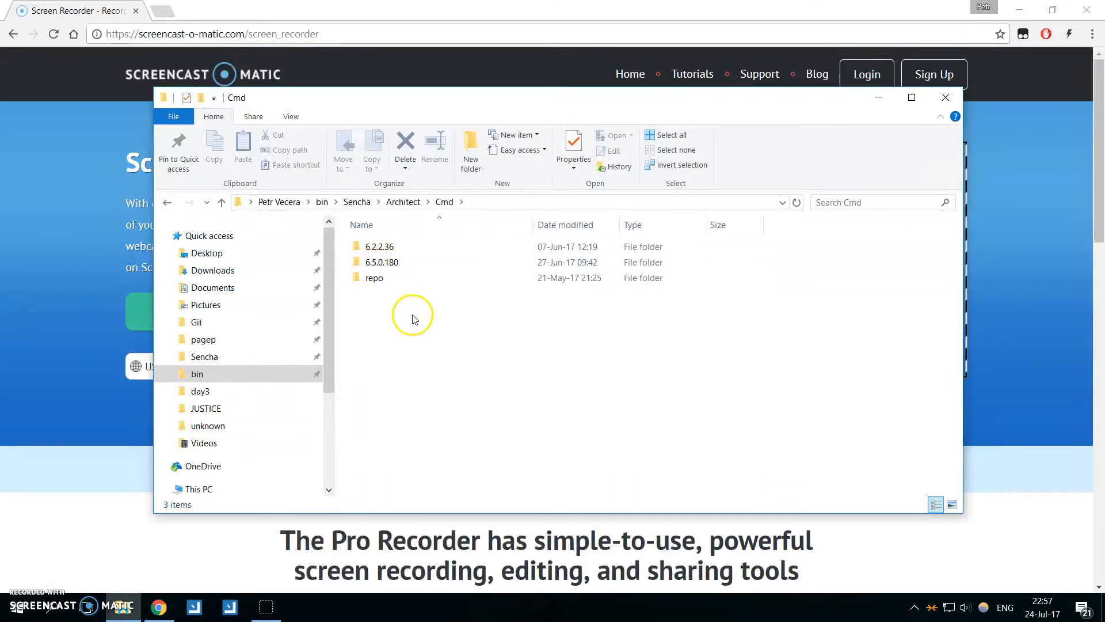
Copy the 6.5.1.240 folder from Sencha\Cmd into Sencha\Architect\Cmd.
{"action": "left_click", "coordinate": [403, 201]}
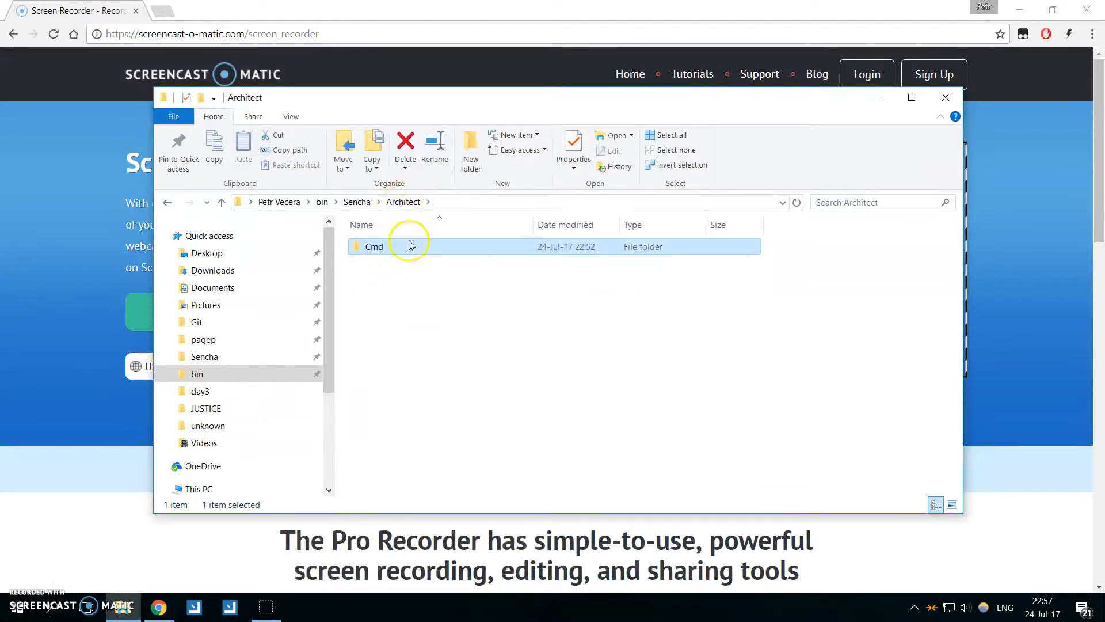
{"action": "left_click", "coordinate": [357, 202]}
{"action": "double_click", "coordinate": [381, 262]}
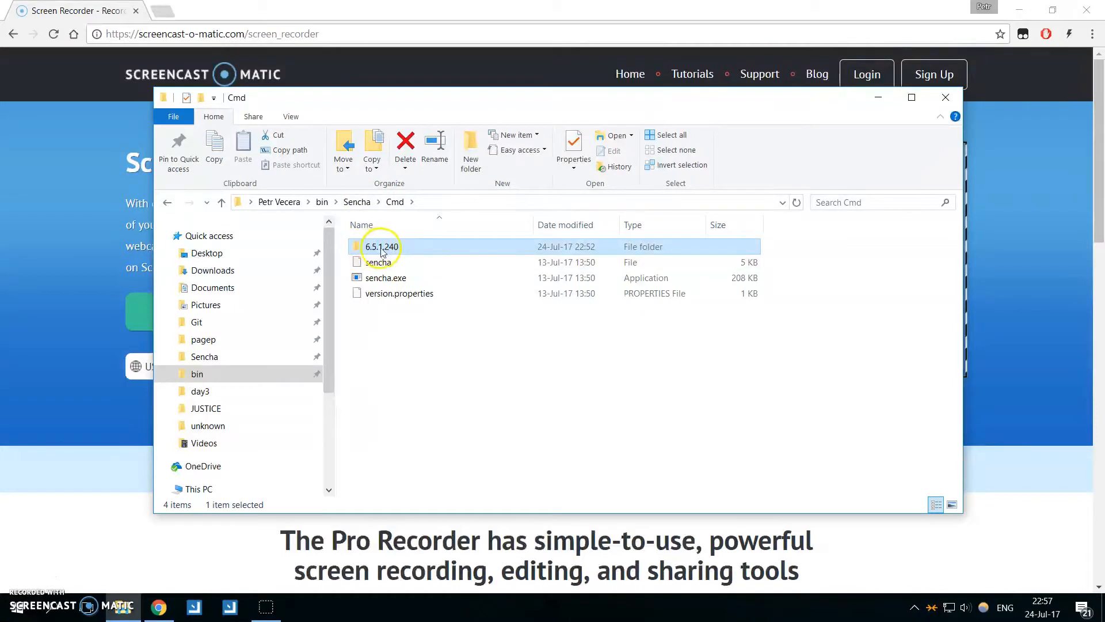
{"action": "left_click", "coordinate": [357, 202]}
{"action": "double_click", "coordinate": [432, 247]}
{"action": "double_click", "coordinate": [439, 246]}
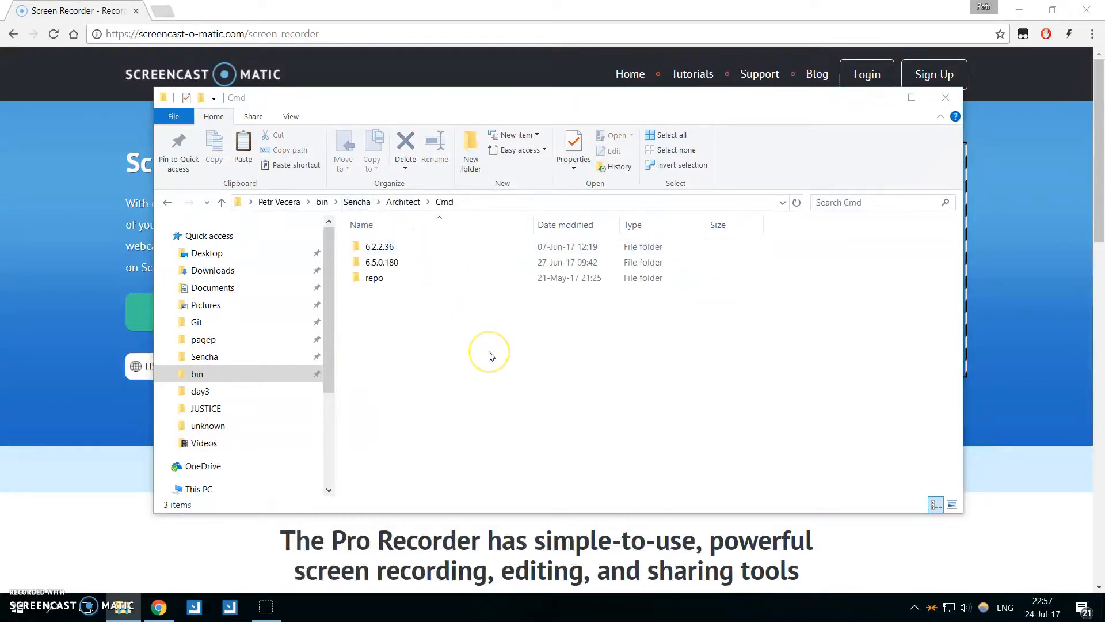
{"action": "key", "text": "ctrl+v"}
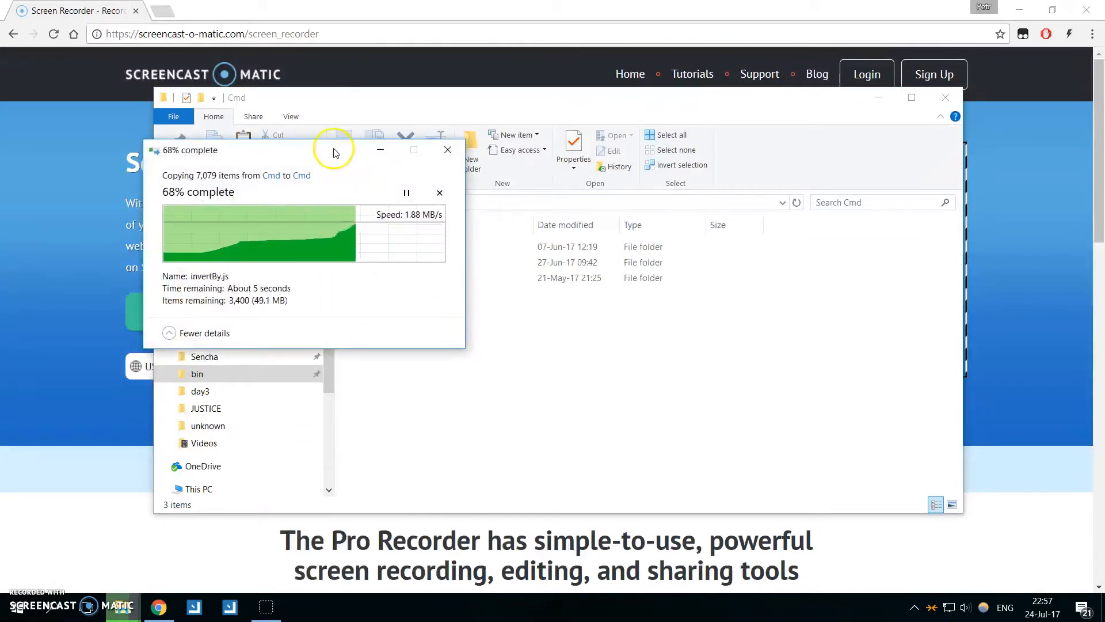
{"action": "left_click_drag", "start_coordinate": [342, 157], "coordinate": [458, 258]}
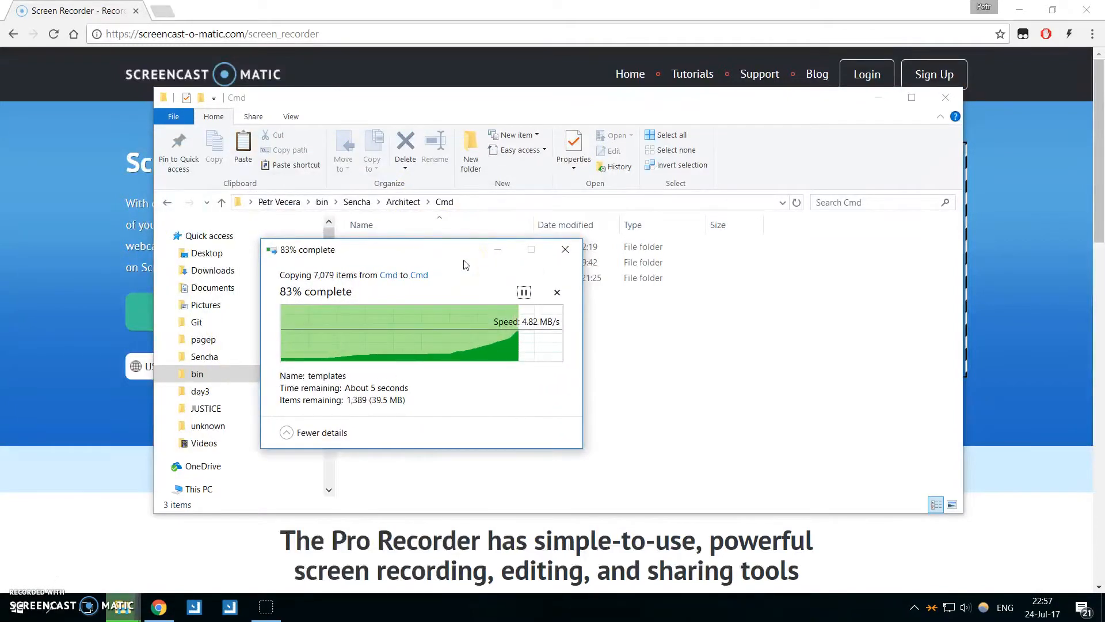
{"action": "left_click", "coordinate": [472, 336]}
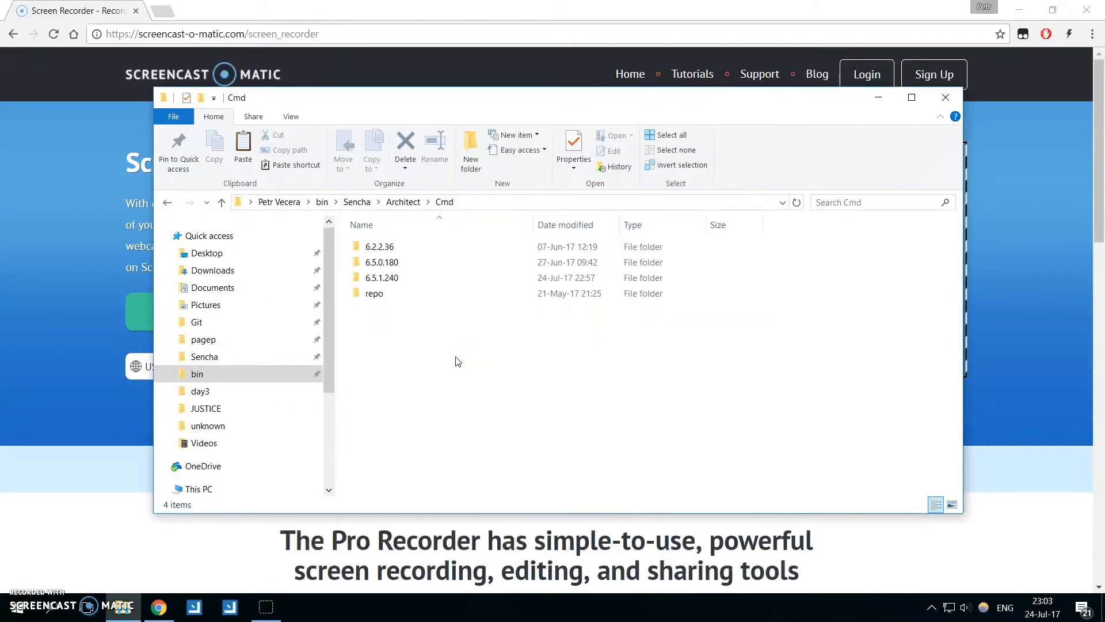
Launch Sencha Architect and check on its welcome window which Cmd version it uses.
{"action": "left_click", "coordinate": [231, 608]}
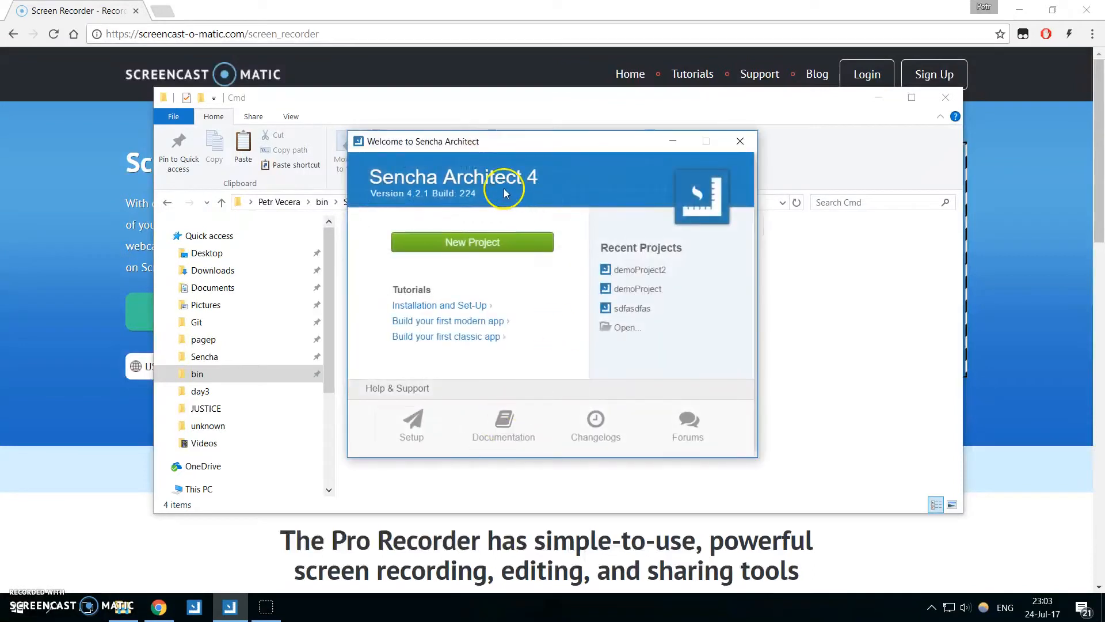
{"action": "mouse_move", "coordinate": [467, 203]}
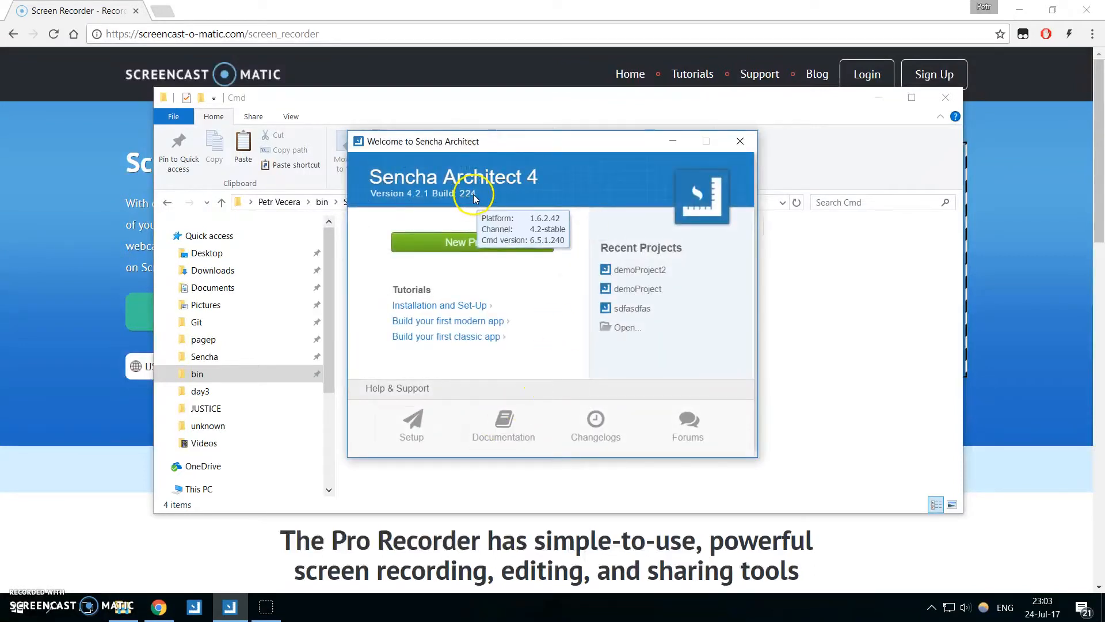
{"action": "left_click_drag", "start_coordinate": [487, 145], "coordinate": [590, 257]}
{"action": "mouse_move", "coordinate": [568, 305]}
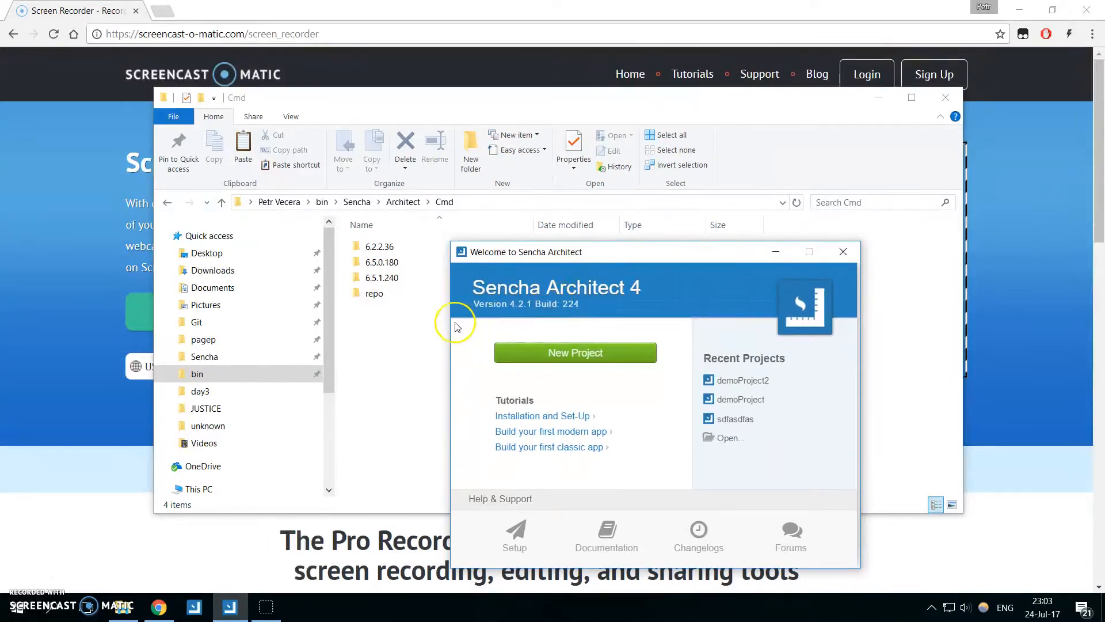
Return to File Explorer and copy the 6.2.2.36 folder from Sencha\Architect\Cmd to the clipboard.
{"action": "left_click", "coordinate": [410, 345]}
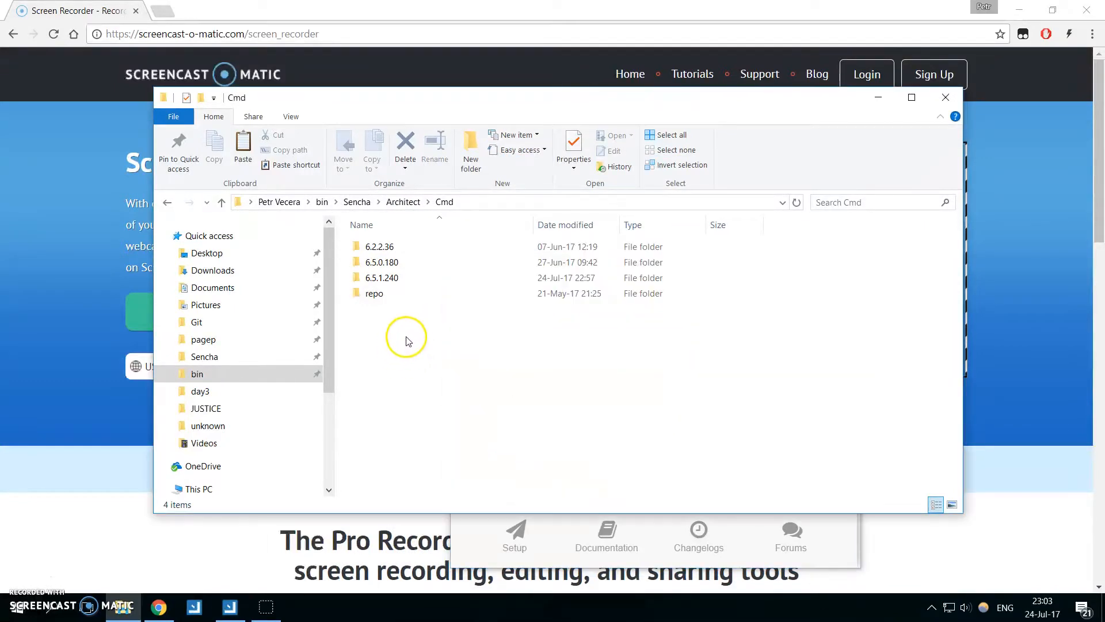
{"action": "left_click", "coordinate": [418, 256]}
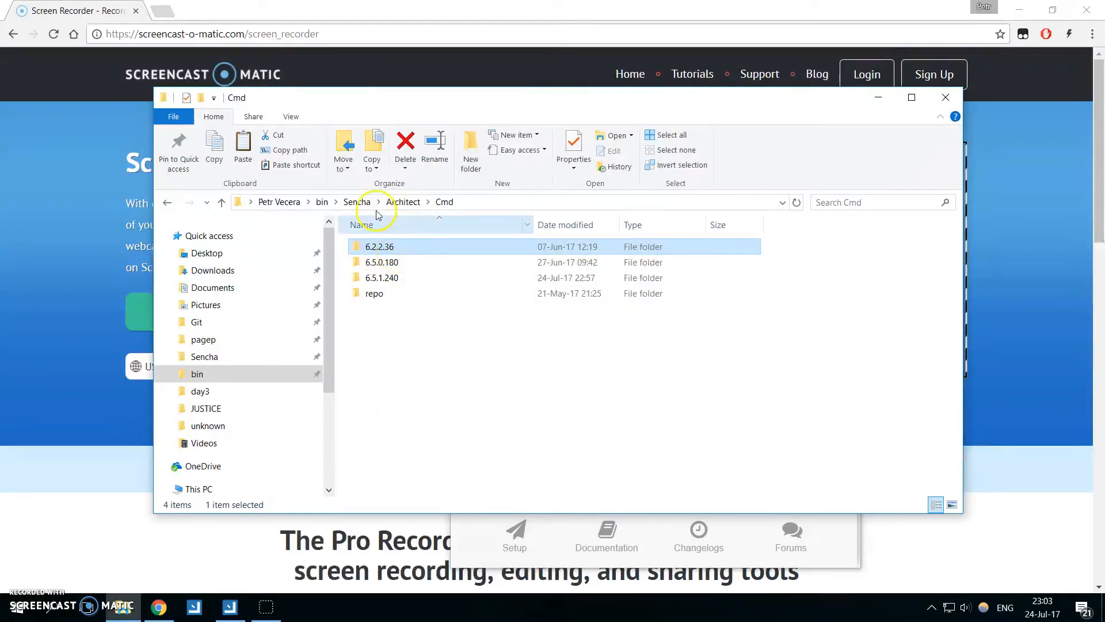
{"action": "right_click", "coordinate": [407, 248]}
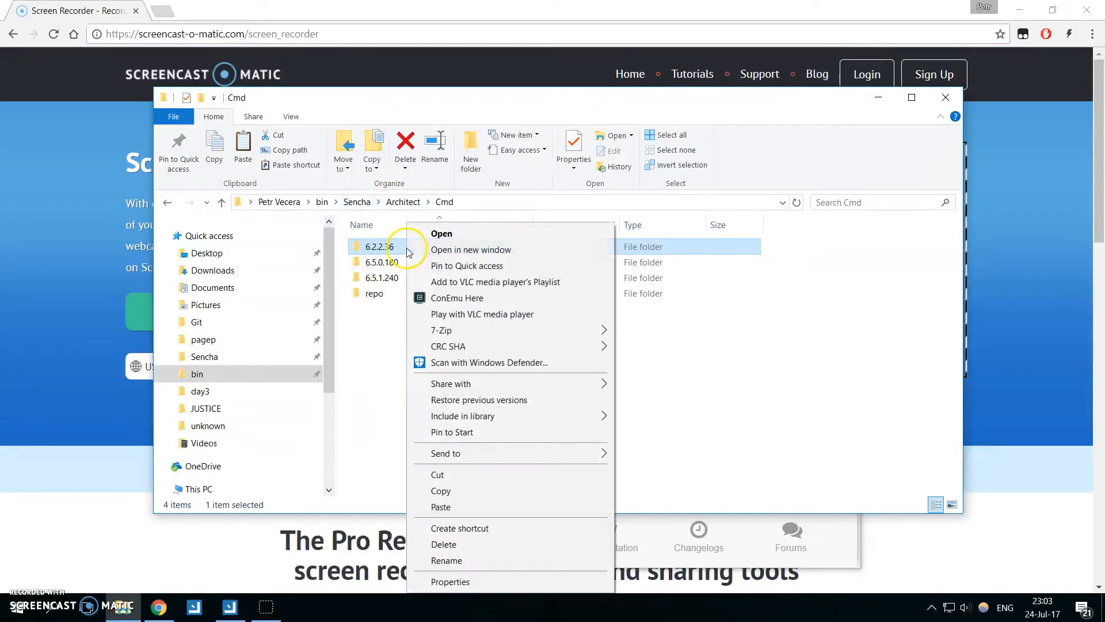
{"action": "left_click", "coordinate": [468, 491]}
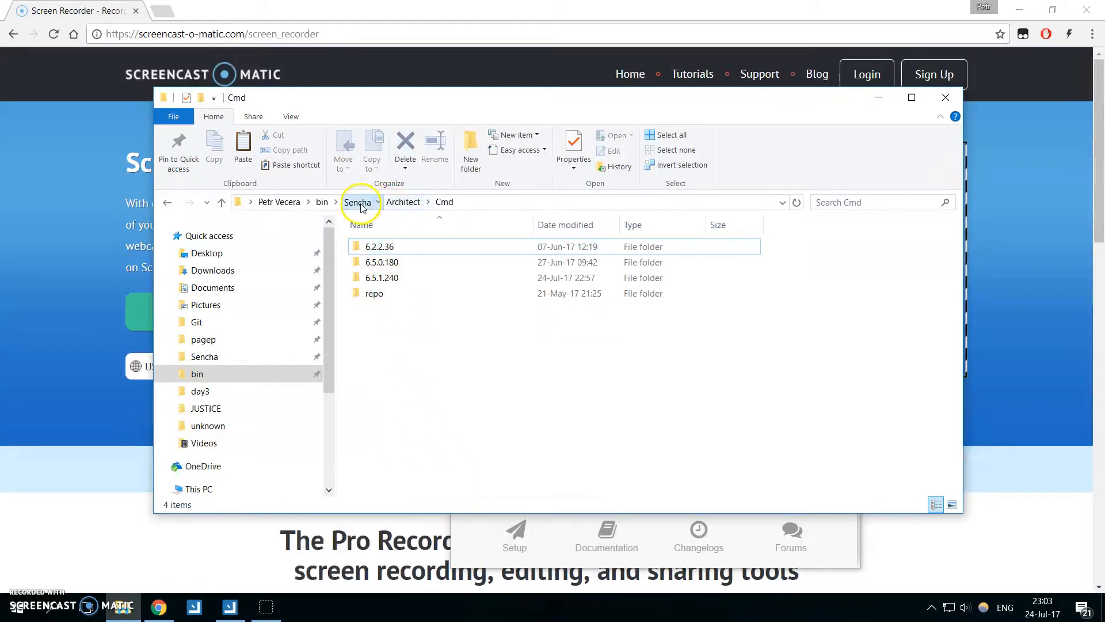
Create a folder named CustomSACmd in the Sencha folder and paste the copied Cmd version folder into it.
{"action": "left_click", "coordinate": [357, 201]}
{"action": "right_click", "coordinate": [425, 348]}
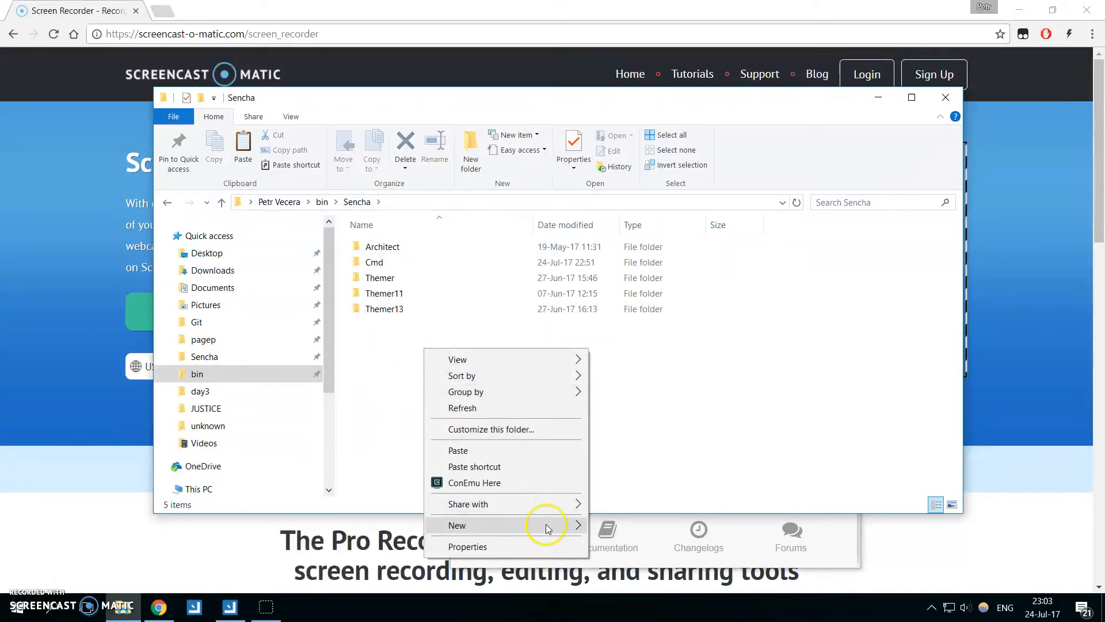
{"action": "mouse_move", "coordinate": [549, 525]}
{"action": "left_click", "coordinate": [622, 421]}
{"action": "type", "text": "Cus"}
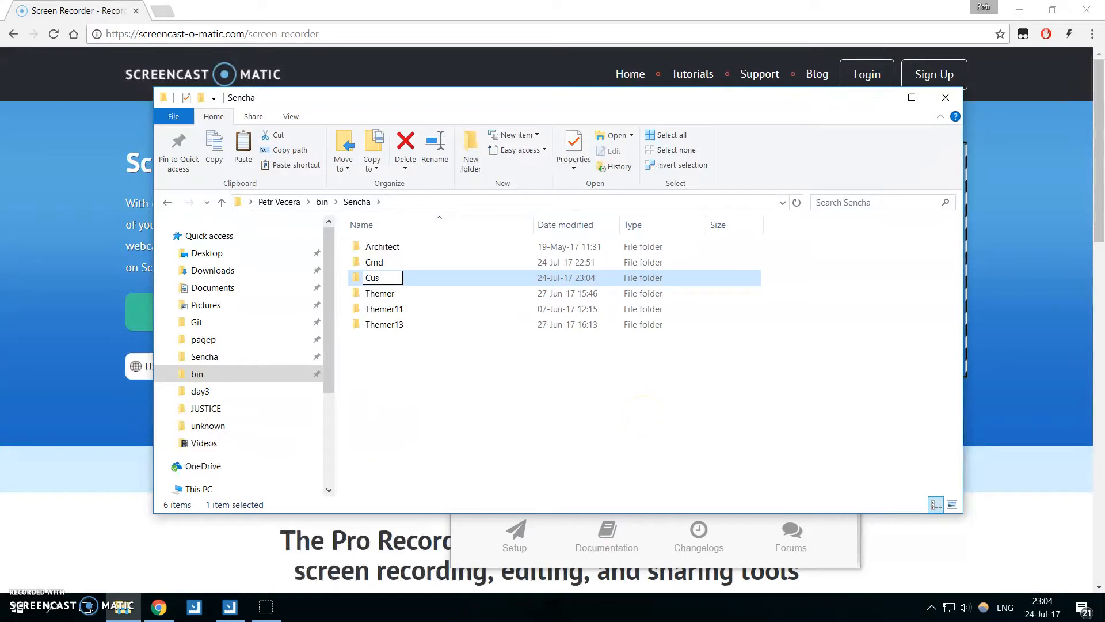
{"action": "type", "text": "tomSACmd"}
{"action": "key", "text": "Return"}
{"action": "key", "text": "Return"}
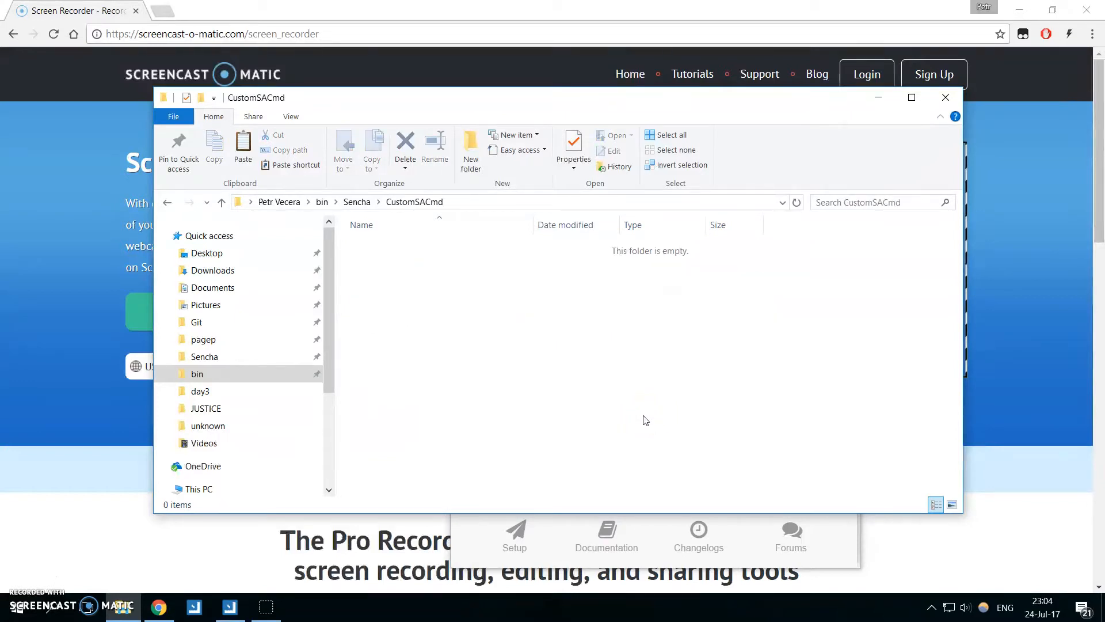
{"action": "key", "text": "ctrl+v"}
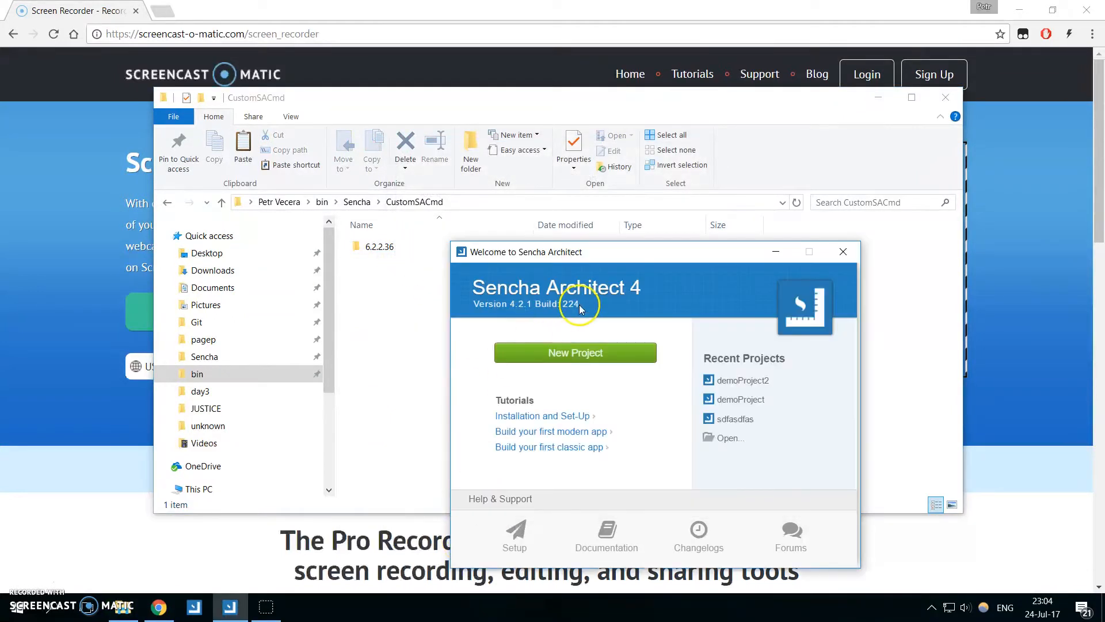
Switch to the Sencha Architect welcome window and create a new Ext JS 6.5.x Modern project.
{"action": "left_click", "coordinate": [575, 352]}
{"action": "double_click", "coordinate": [432, 195]}
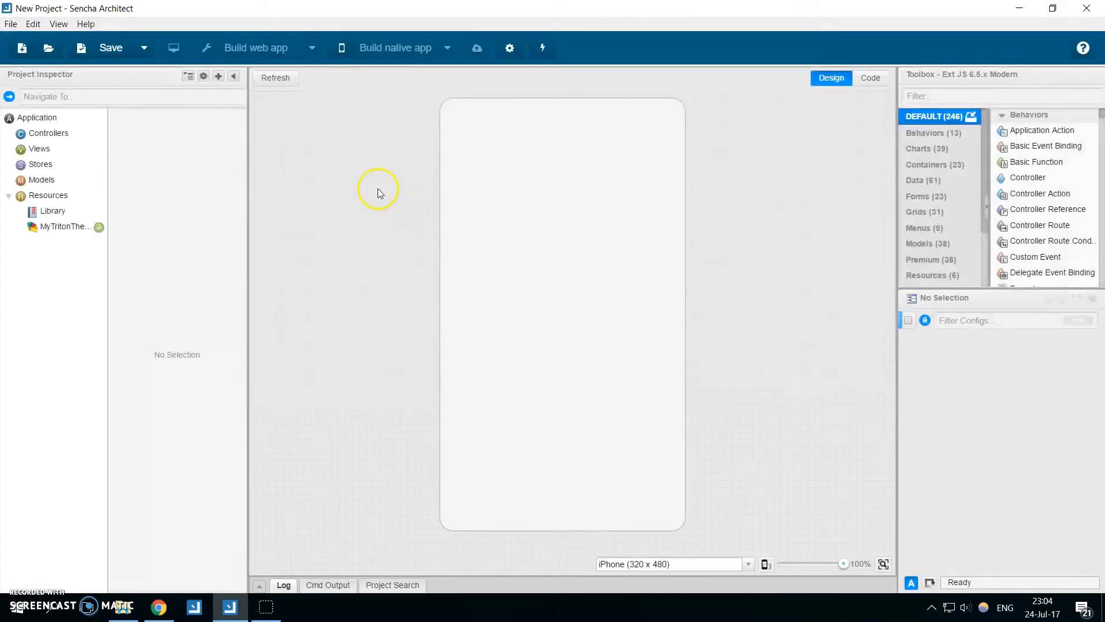
Set the Custom Cmd Base Path in the dependency preferences to the bin\Sencha\CustomSACmd folder and save the preferences.
{"action": "left_click", "coordinate": [33, 25]}
{"action": "left_click", "coordinate": [99, 261]}
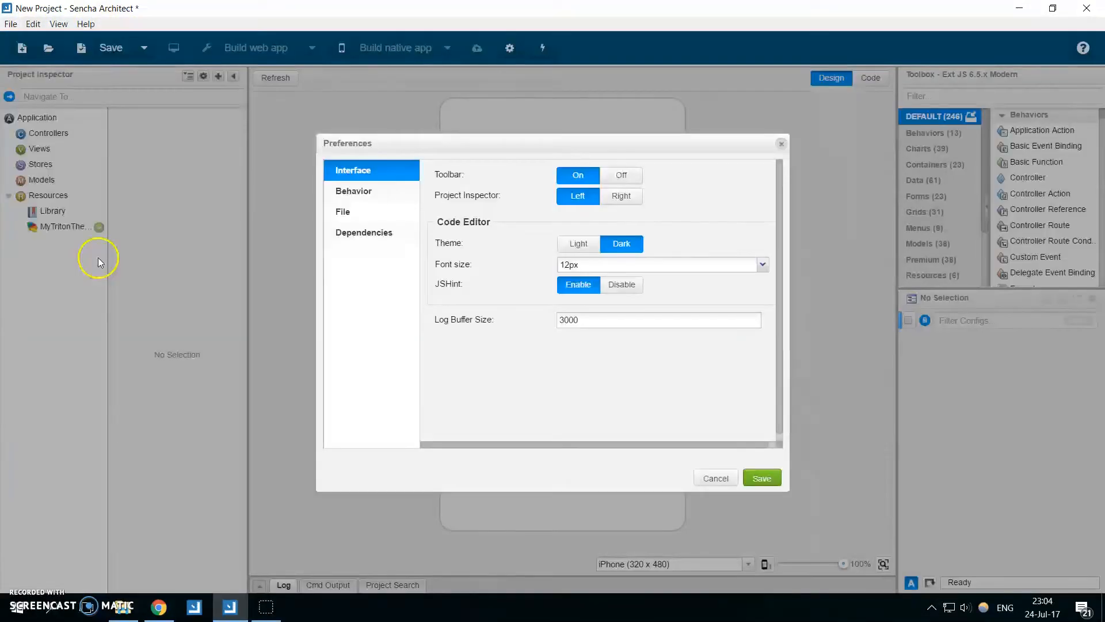
{"action": "left_click", "coordinate": [360, 241]}
{"action": "scroll", "coordinate": [525, 358], "scroll_direction": "down", "scroll_amount": 3}
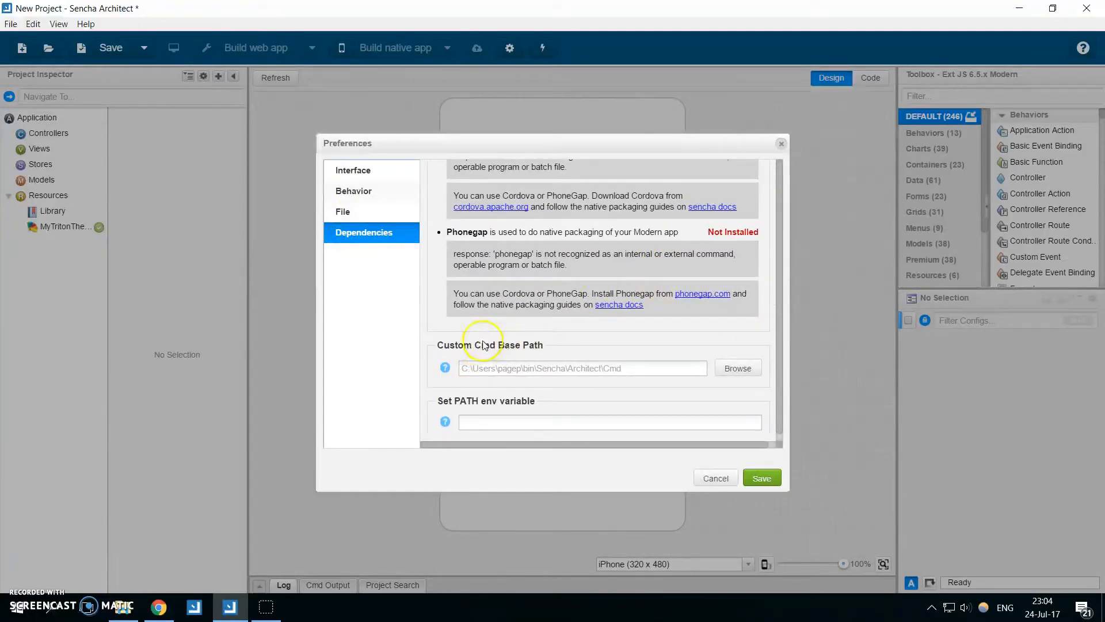
{"action": "left_click", "coordinate": [731, 370]}
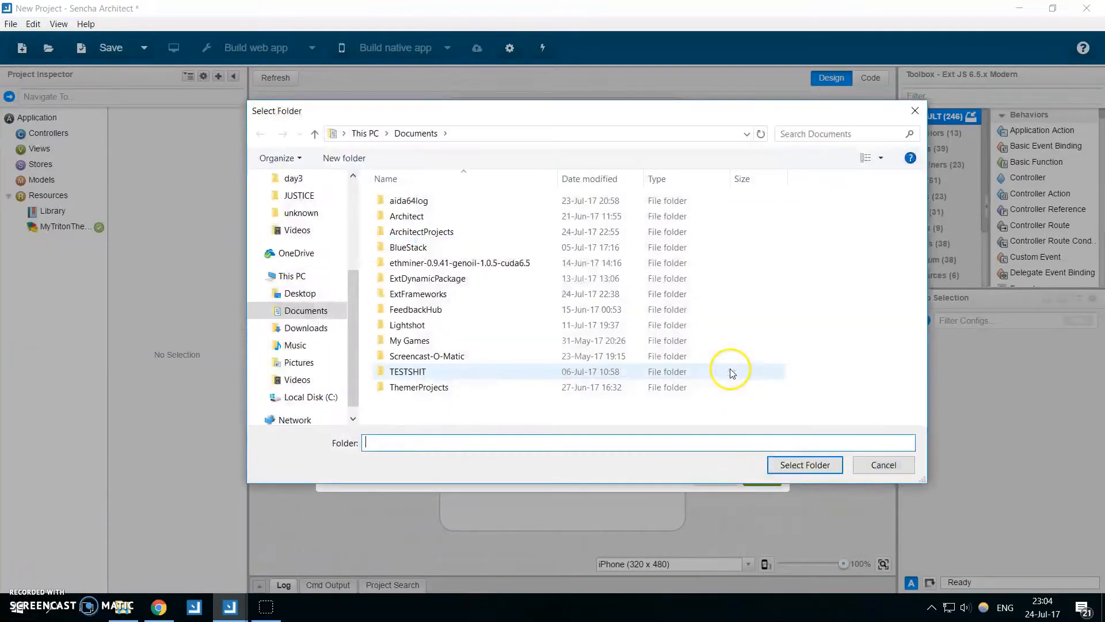
{"action": "left_click_drag", "start_coordinate": [350, 306], "coordinate": [351, 221]}
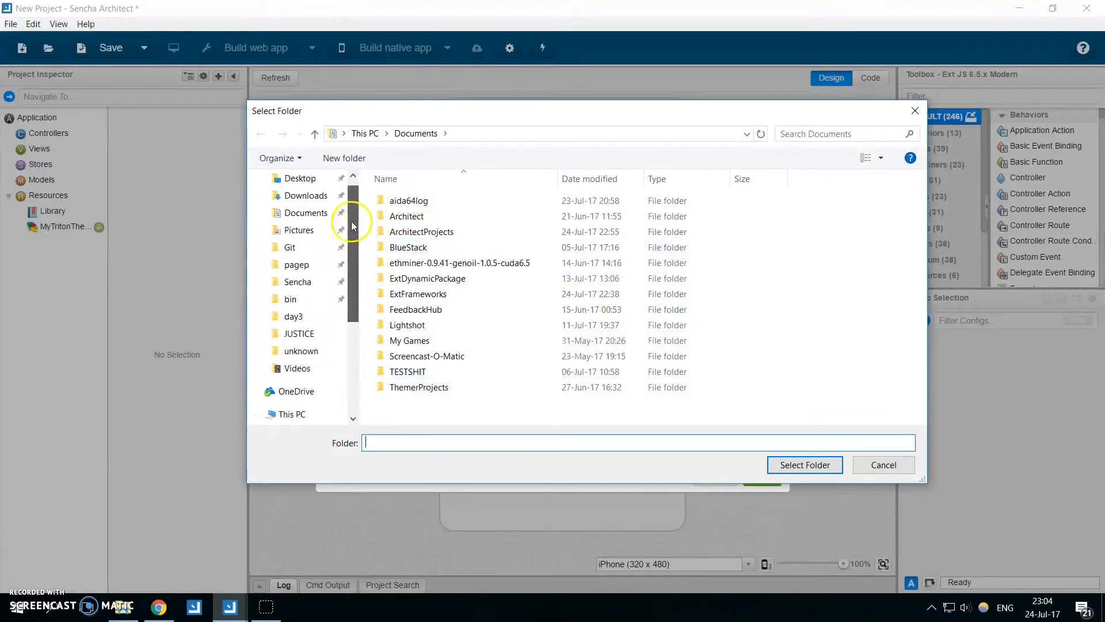
{"action": "left_click", "coordinate": [310, 300]}
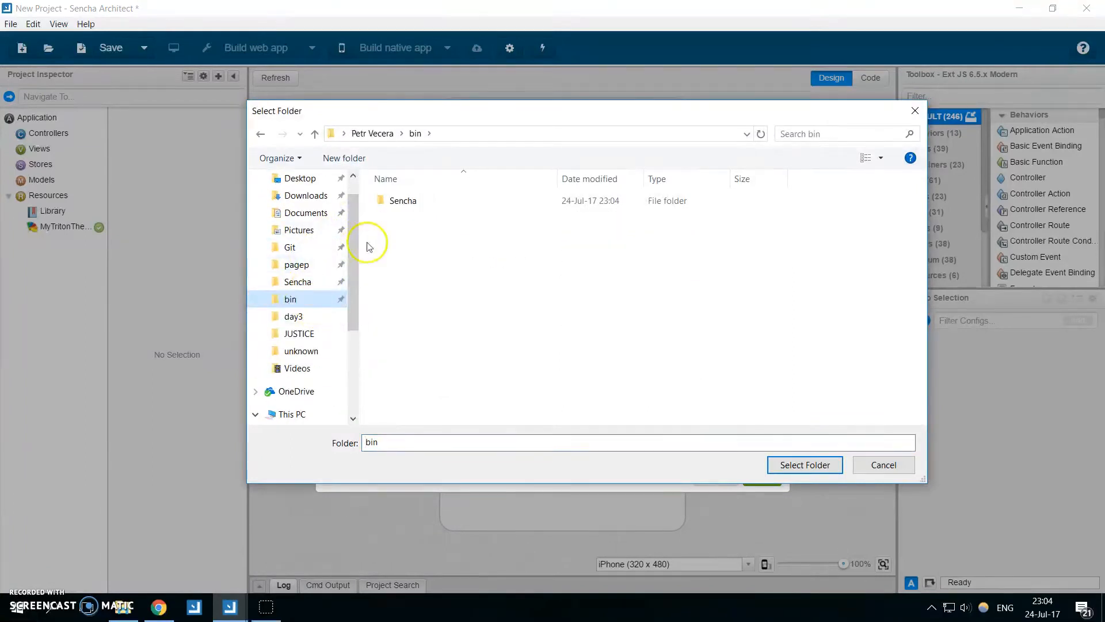
{"action": "double_click", "coordinate": [432, 201]}
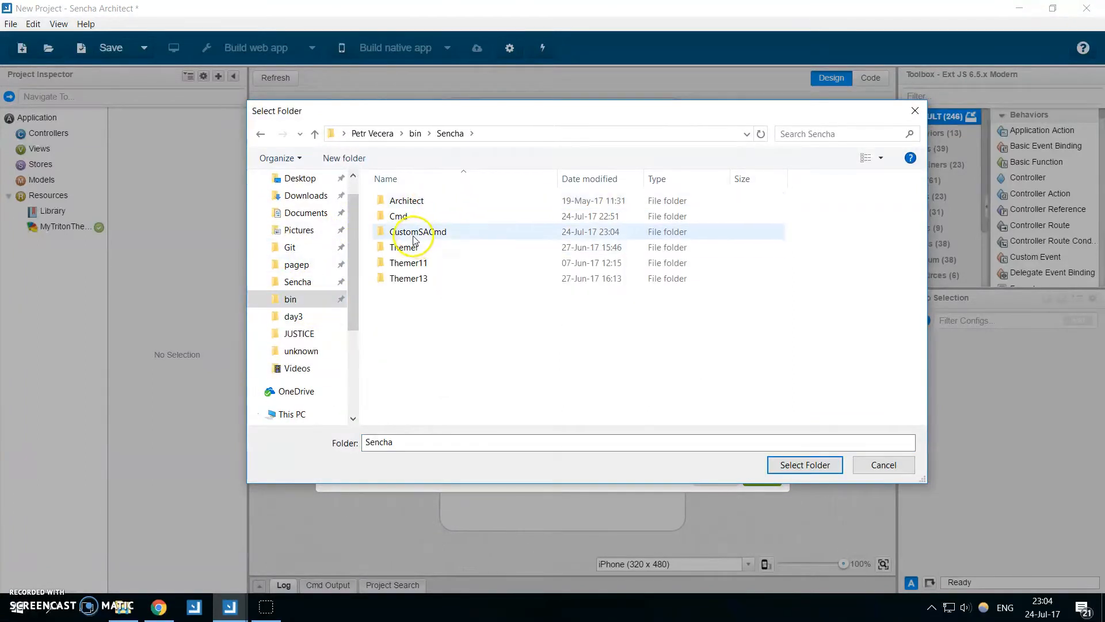
{"action": "double_click", "coordinate": [443, 234]}
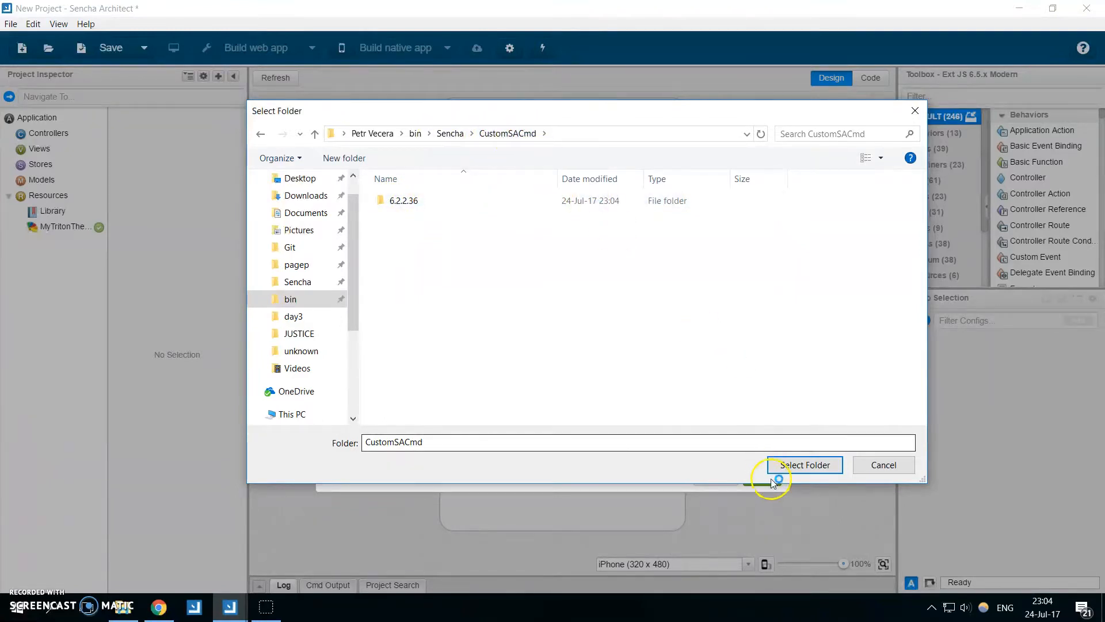
{"action": "left_click", "coordinate": [786, 468]}
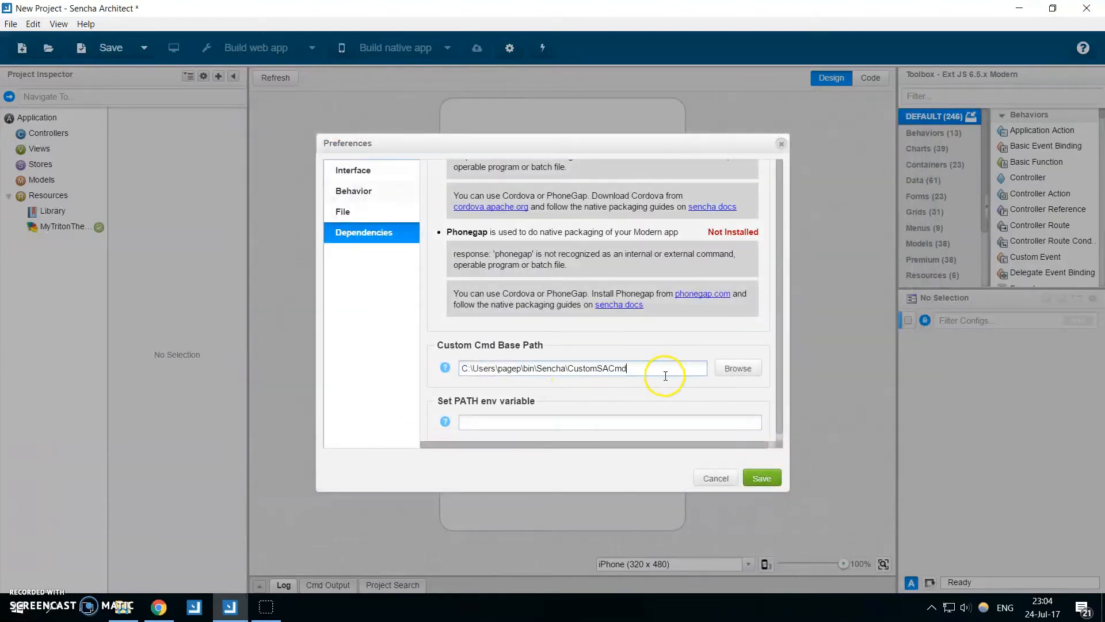
{"action": "left_click", "coordinate": [763, 480]}
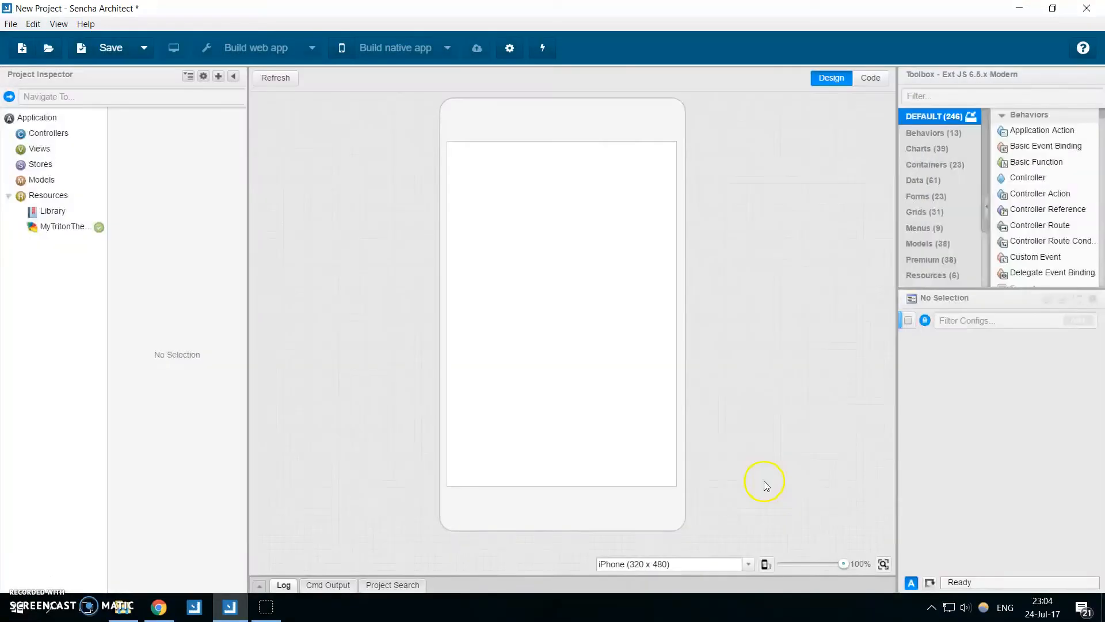
Exit and restart Sencha Architect, postponing the offered minor update, and check the version shown on the welcome window.
{"action": "left_click", "coordinate": [13, 26]}
{"action": "left_click", "coordinate": [108, 311]}
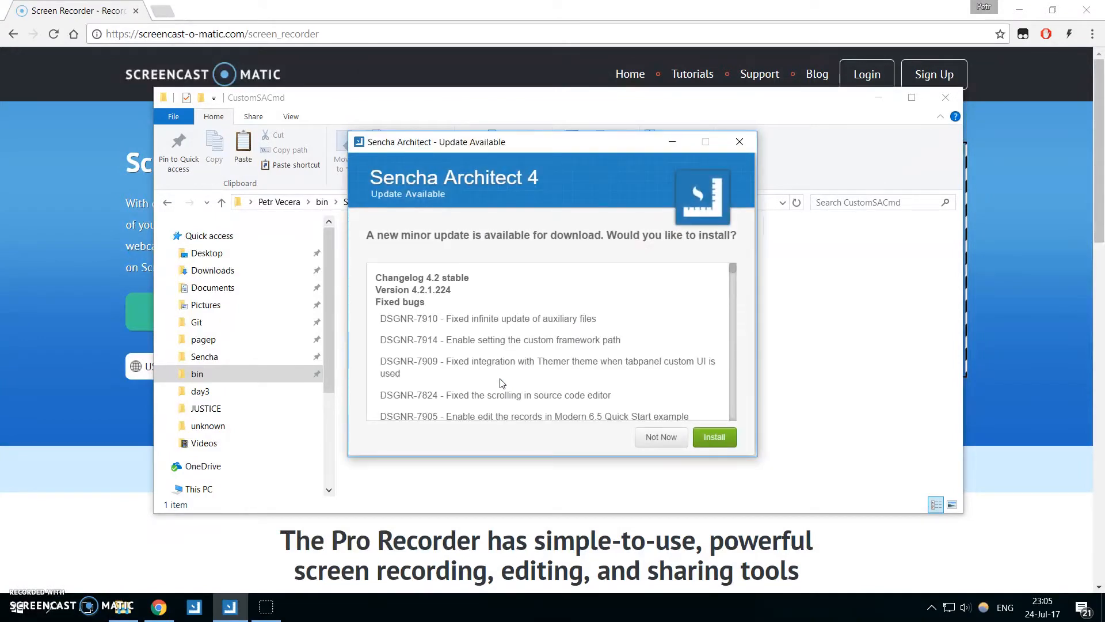
{"action": "scroll", "coordinate": [472, 294], "scroll_direction": "down", "scroll_amount": 5}
{"action": "scroll", "coordinate": [489, 305], "scroll_direction": "up", "scroll_amount": 5}
{"action": "left_click", "coordinate": [660, 437]}
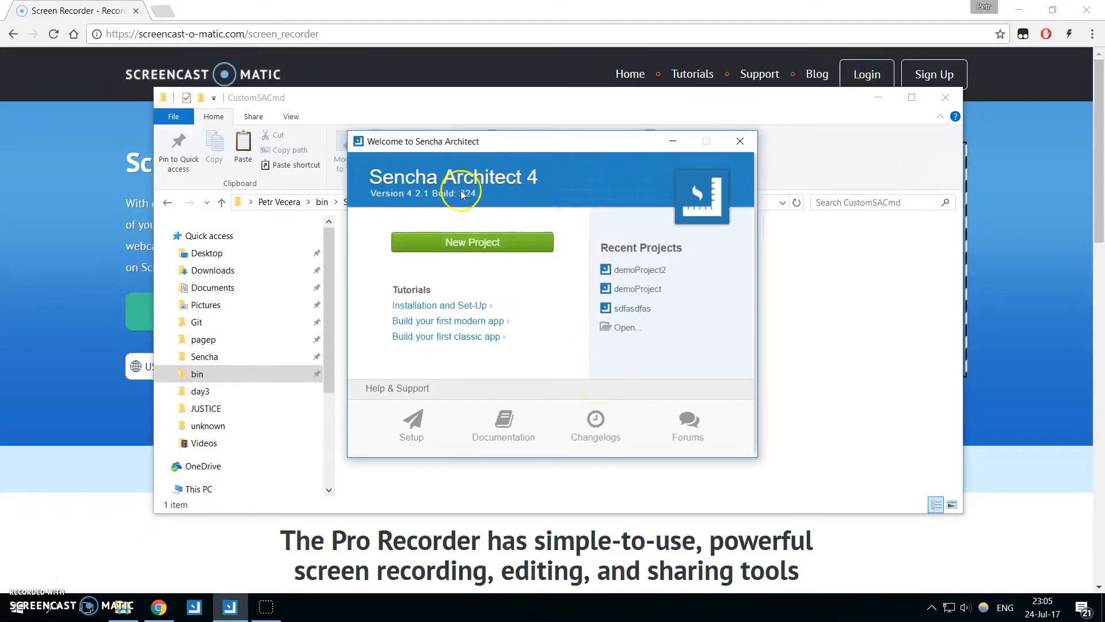
{"action": "mouse_move", "coordinate": [467, 197]}
{"action": "left_click", "coordinate": [484, 216]}
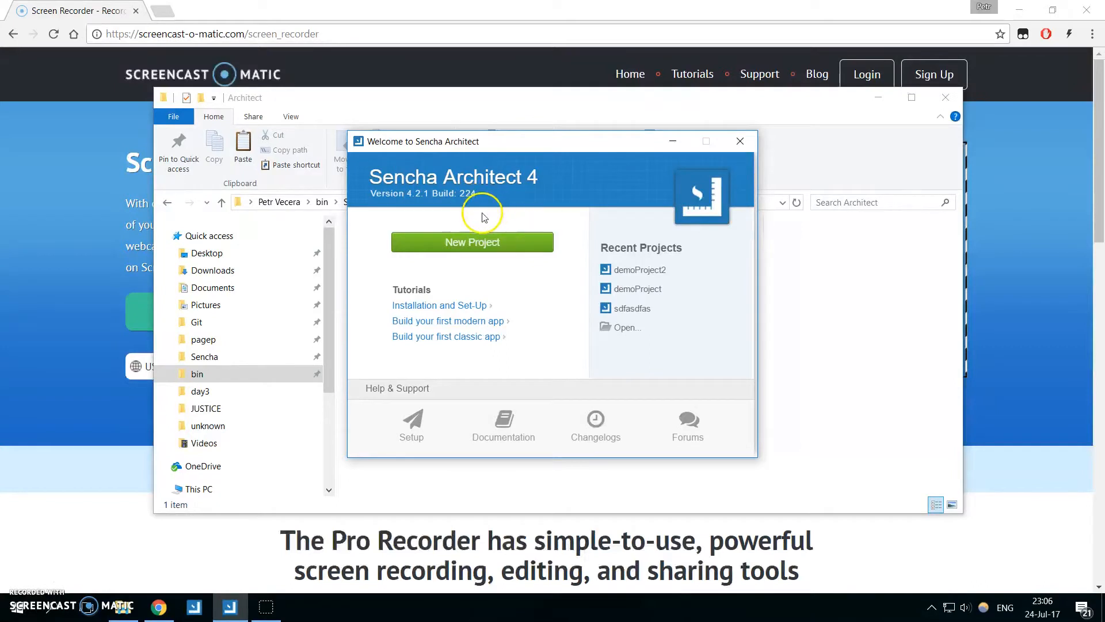
{"action": "mouse_move", "coordinate": [470, 198]}
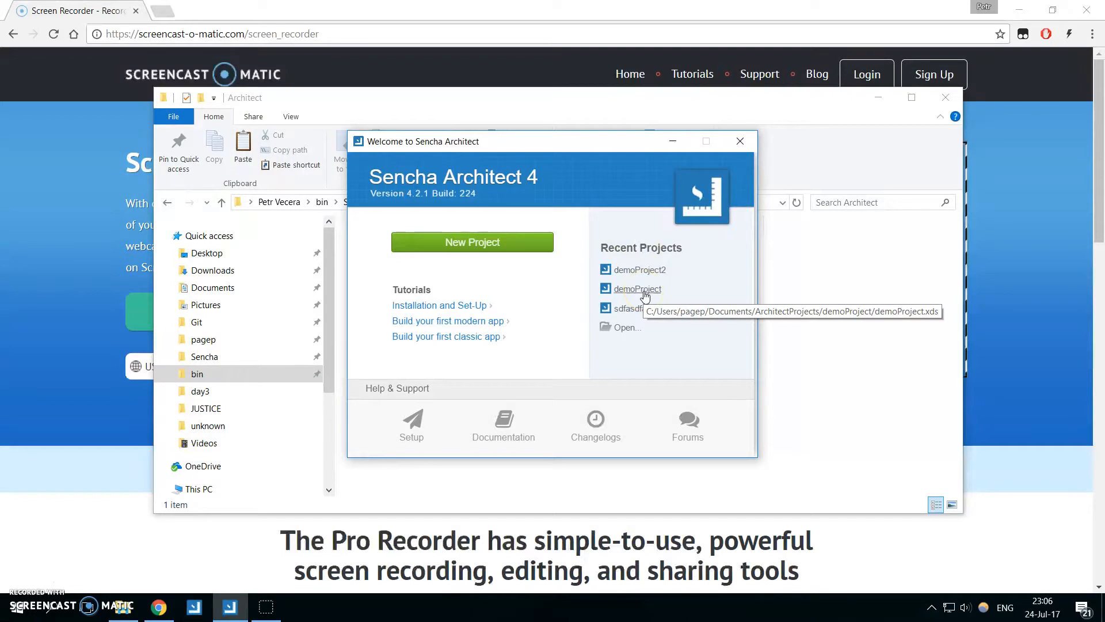
Open the recent demoProject with its Cmd upgrade accepted, and allow sencha.exe through Windows Firewall on private and public networks.
{"action": "left_click", "coordinate": [644, 294]}
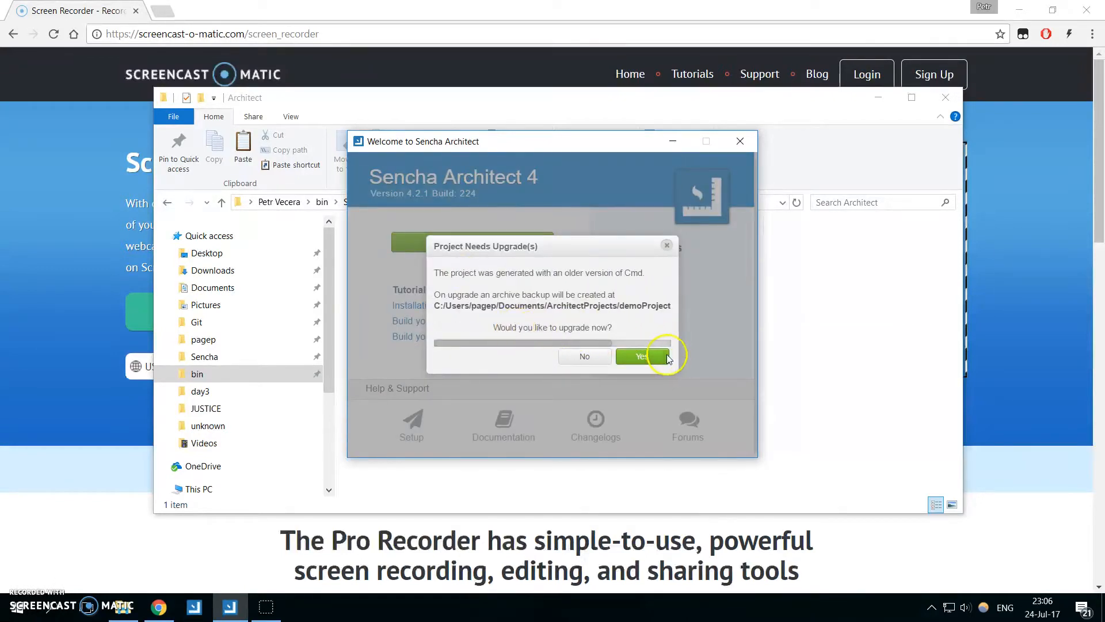
{"action": "left_click", "coordinate": [645, 357]}
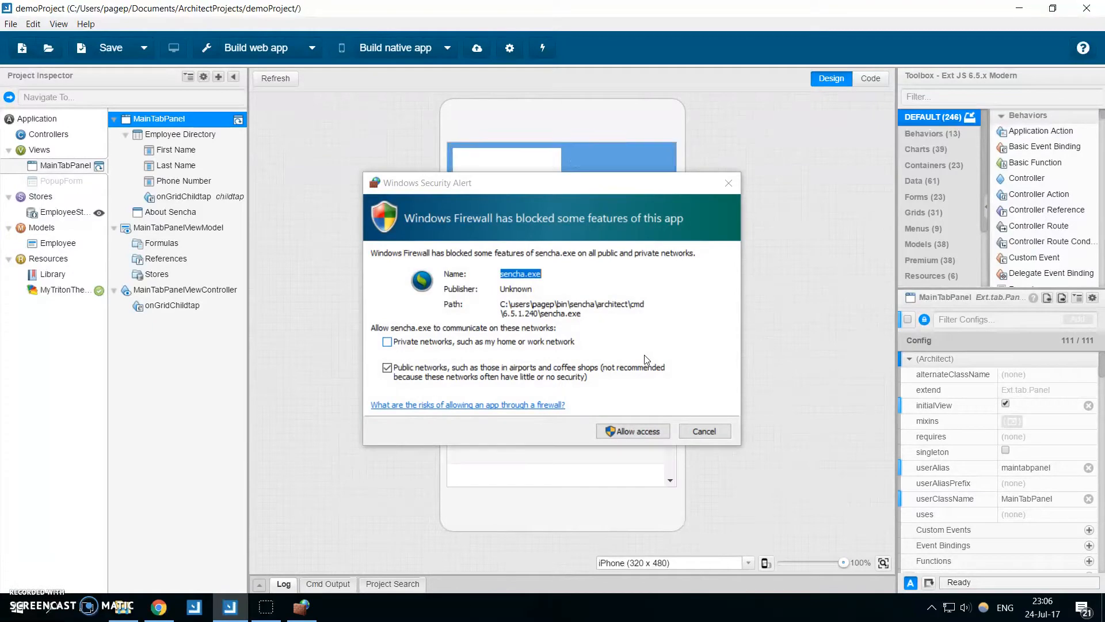
{"action": "left_click", "coordinate": [640, 432]}
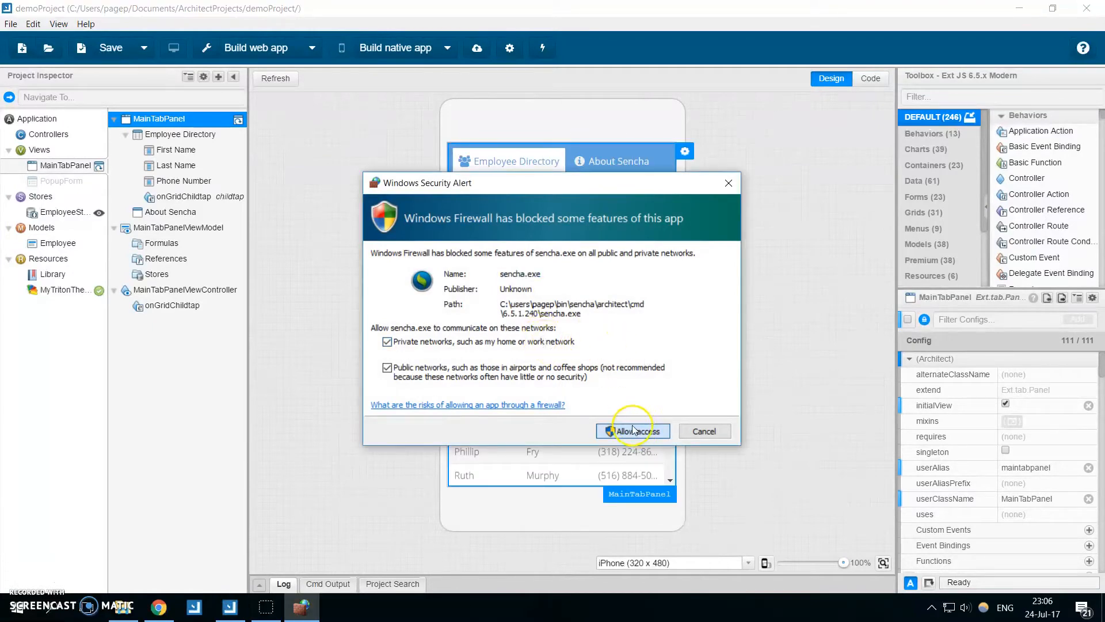
{"action": "left_click", "coordinate": [615, 431]}
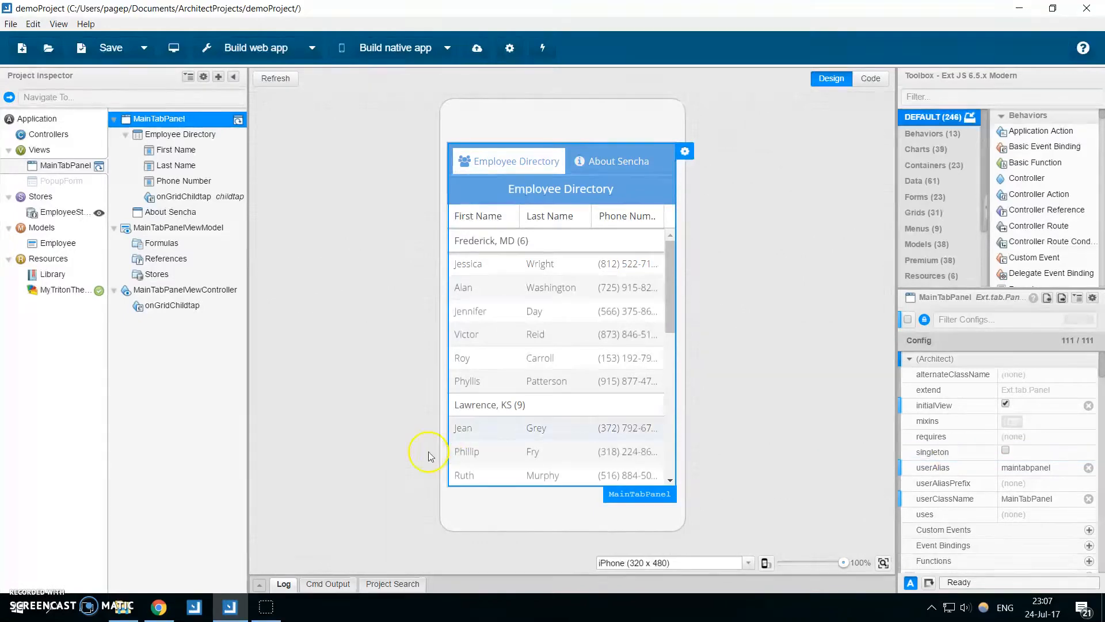
Show the Cmd output for demoProject and preview the application in the browser with the default URL prefix.
{"action": "left_click", "coordinate": [328, 584]}
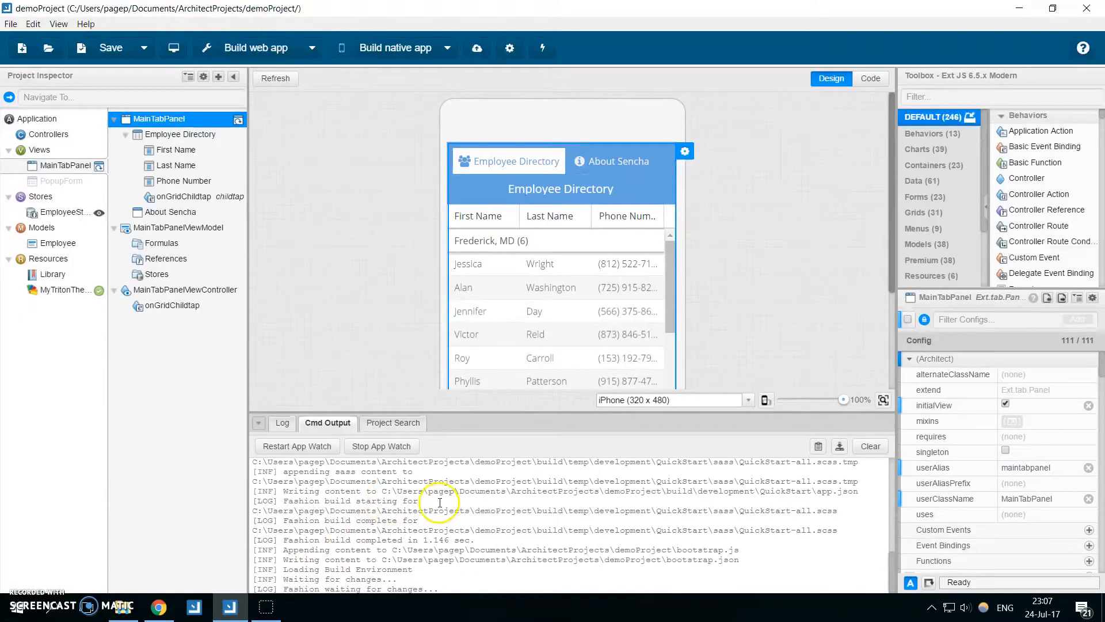
{"action": "left_click", "coordinate": [174, 47]}
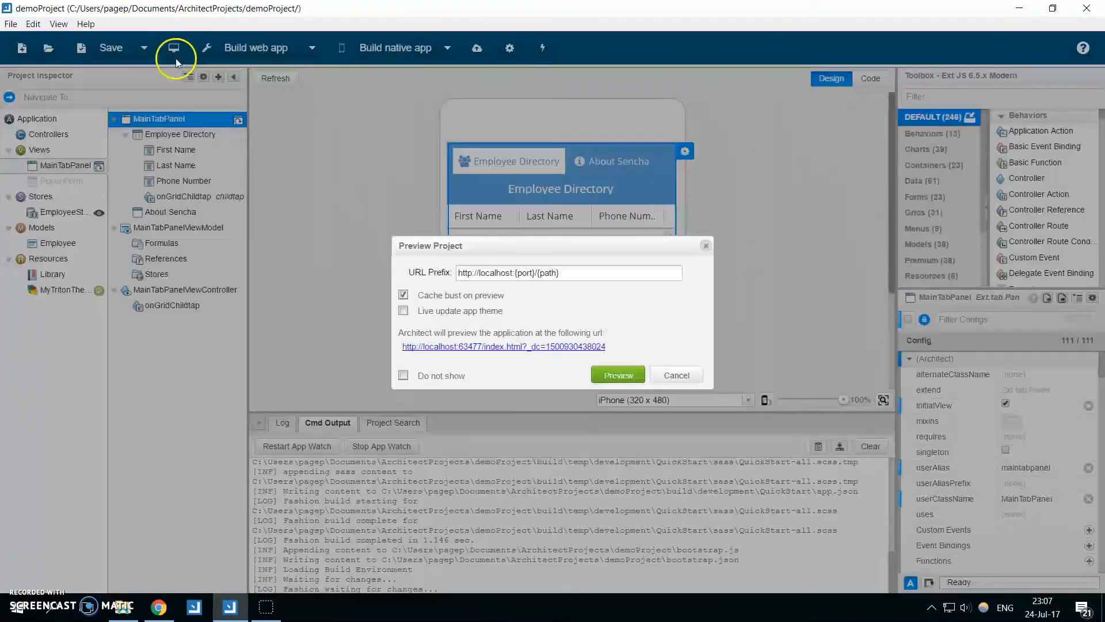
{"action": "left_click", "coordinate": [607, 376]}
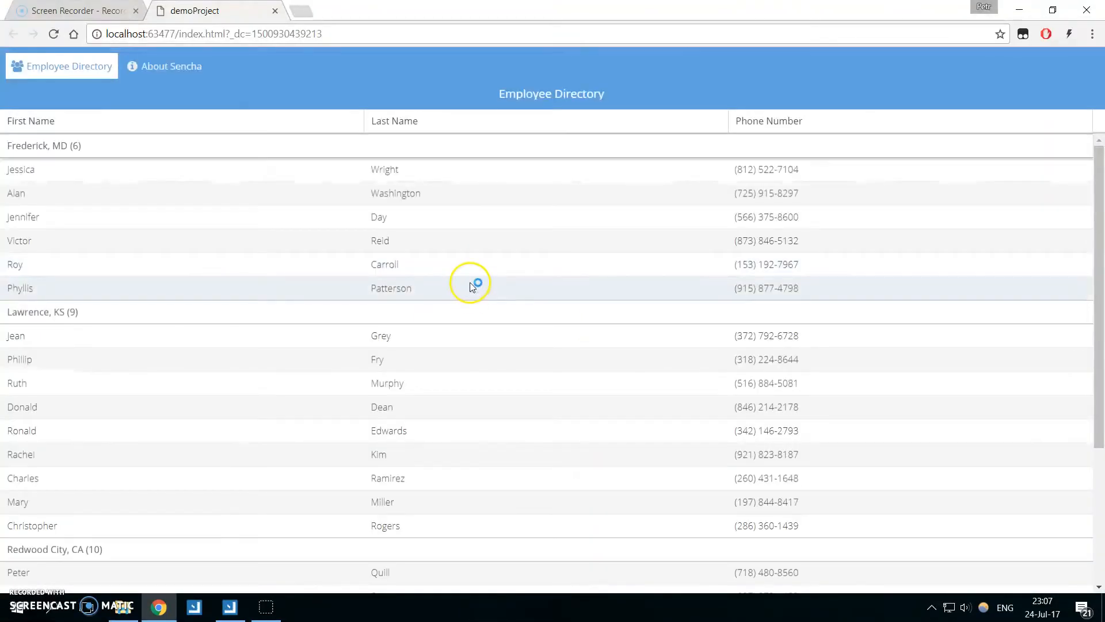
Evaluate Ext.versions.extjs in the browser's developer console and inspect the framework version used by the previewed app.
{"action": "key", "text": "F12"}
{"action": "type", "text": "Ext"}
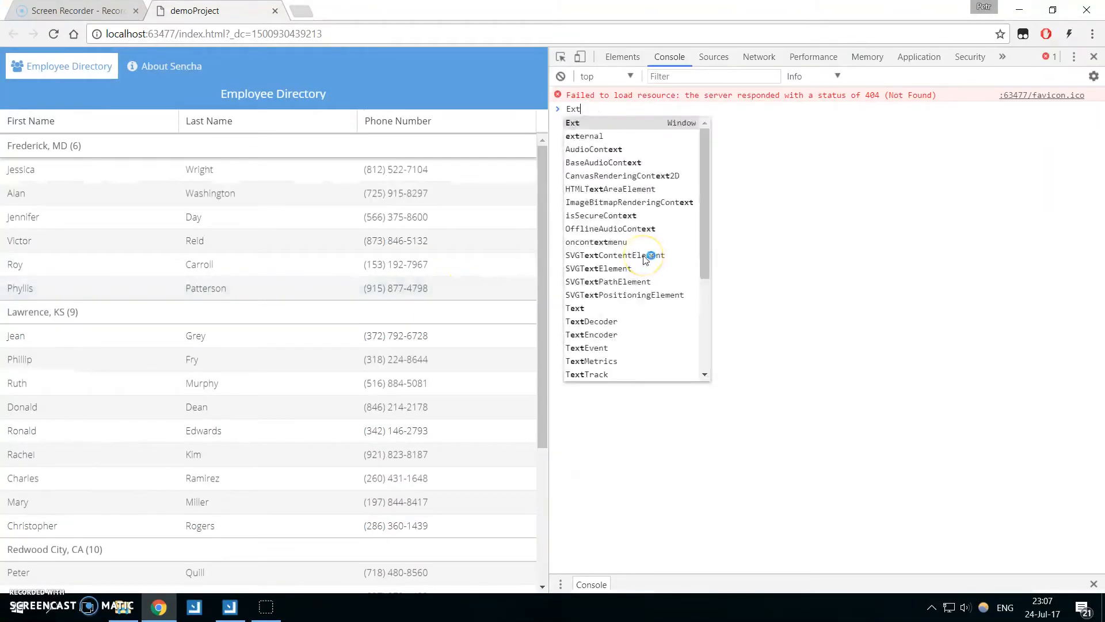
{"action": "type", "text": ".versions.extjs"}
{"action": "key", "text": "Return"}
{"action": "left_click_drag", "start_coordinate": [670, 125], "coordinate": [551, 117]}
{"action": "left_click", "coordinate": [693, 138]}
Switch back to Sencha Architect, disable Build Tools in the project's framework settings, and save the settings.
{"action": "left_click", "coordinate": [229, 606]}
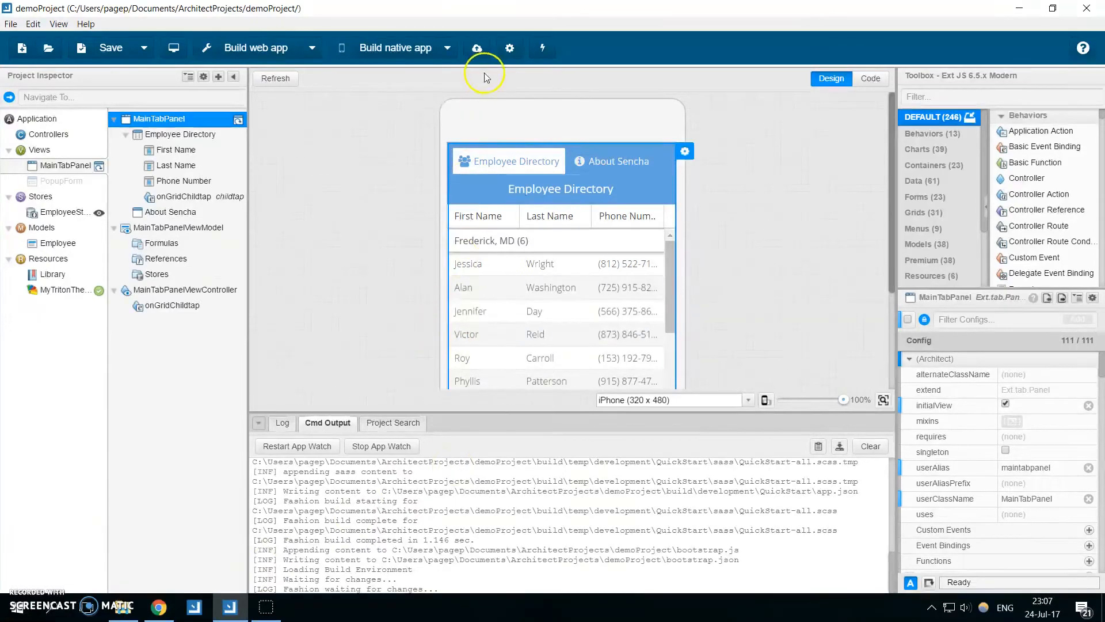
{"action": "left_click", "coordinate": [506, 51]}
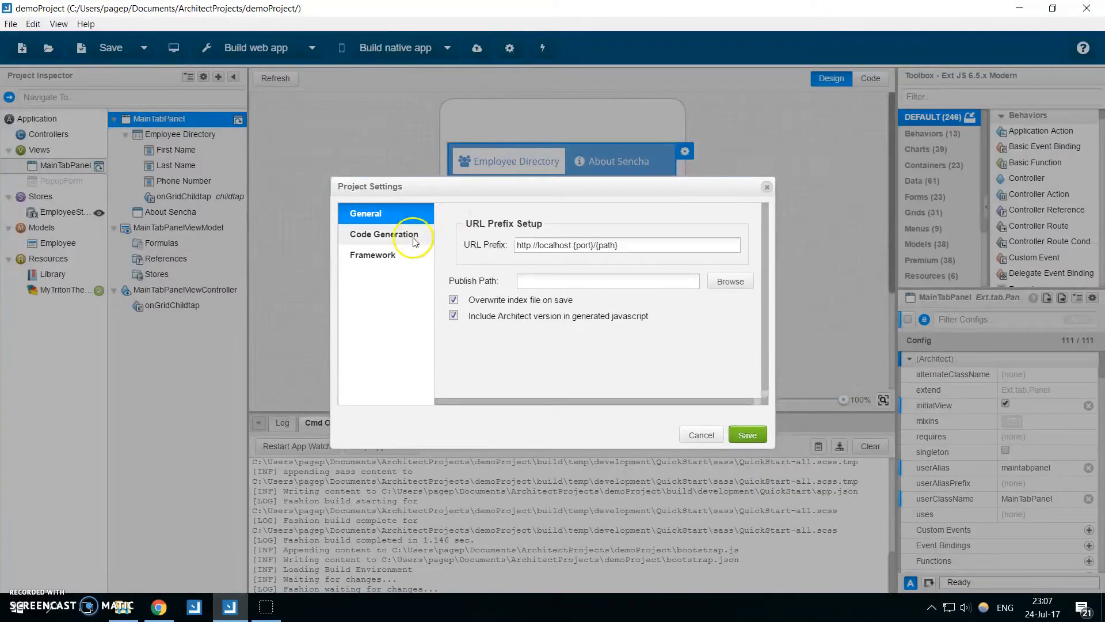
{"action": "left_click", "coordinate": [401, 255]}
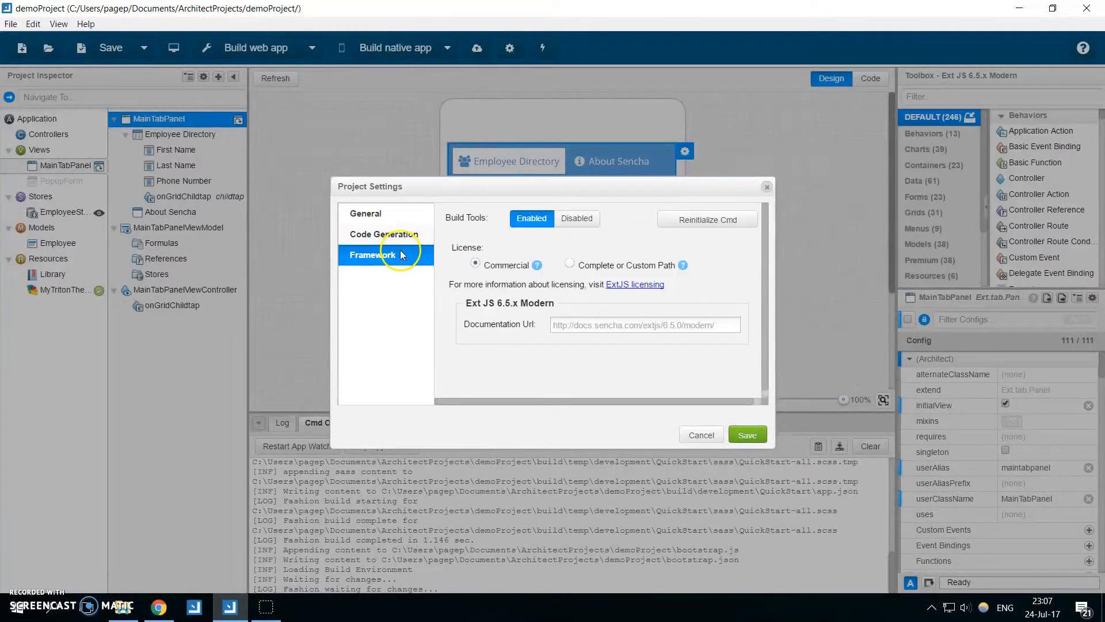
{"action": "left_click", "coordinate": [579, 218]}
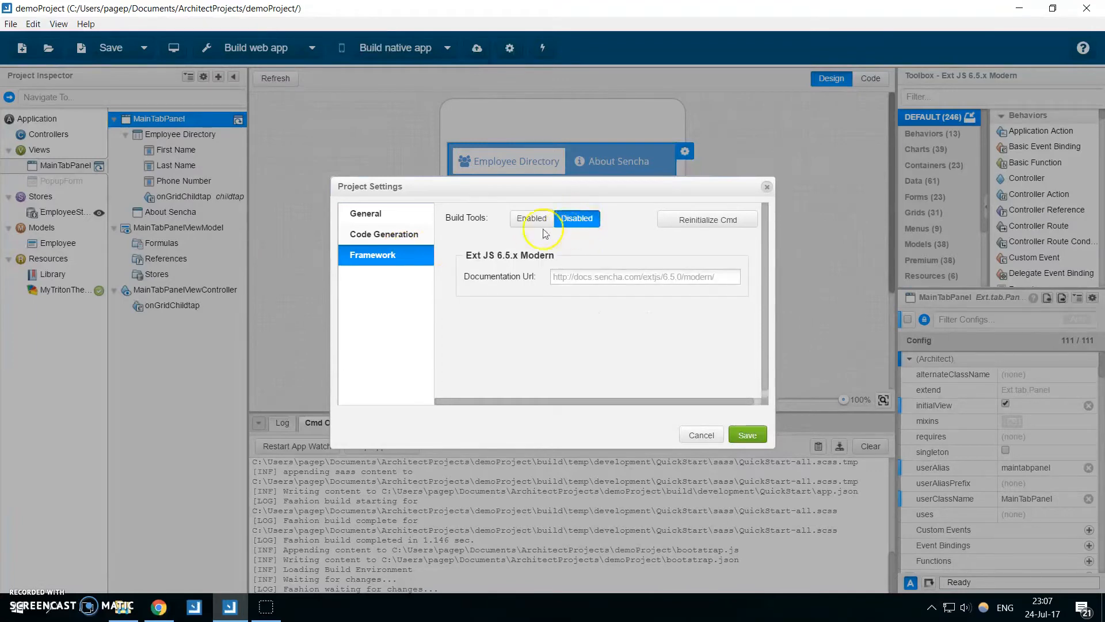
{"action": "left_click", "coordinate": [747, 435]}
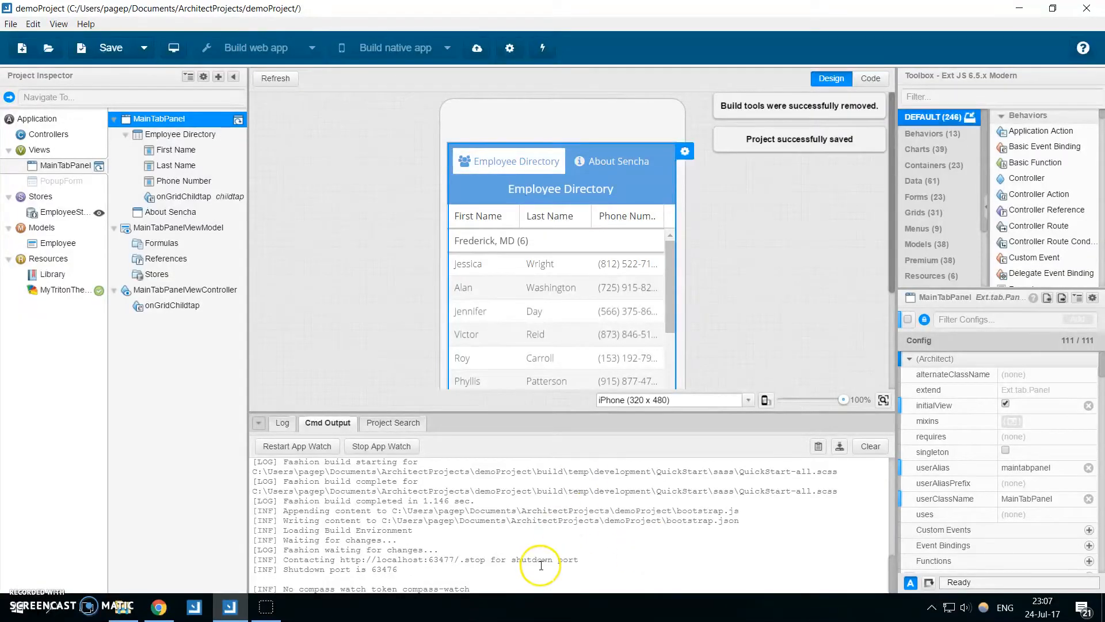
Re-enable Build Tools using the Complete or Custom Path license with the Documents\ExtFrameworks\ext-6.5.1.345 folder, and save the project settings.
{"action": "left_click", "coordinate": [508, 50]}
{"action": "left_click", "coordinate": [377, 255]}
{"action": "left_click", "coordinate": [537, 222]}
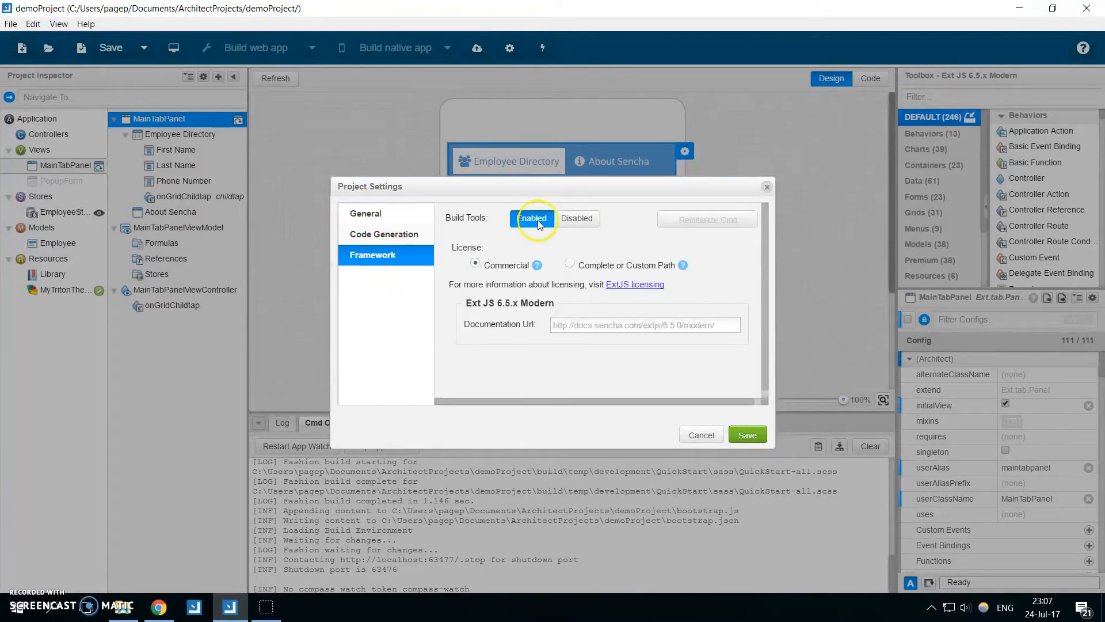
{"action": "left_click", "coordinate": [570, 264]}
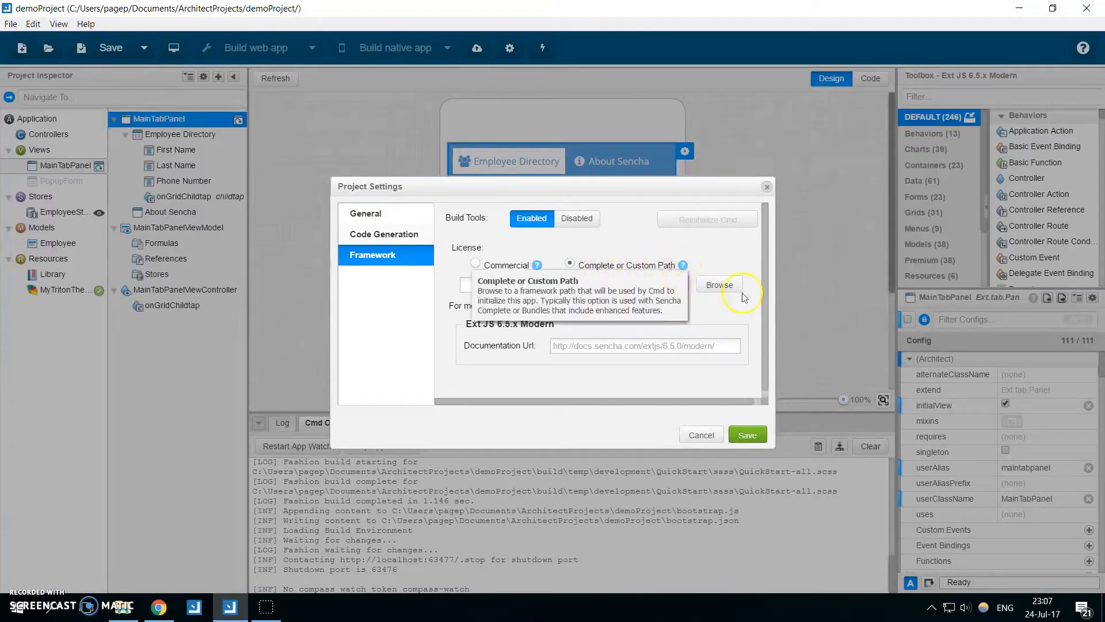
{"action": "left_click", "coordinate": [721, 284]}
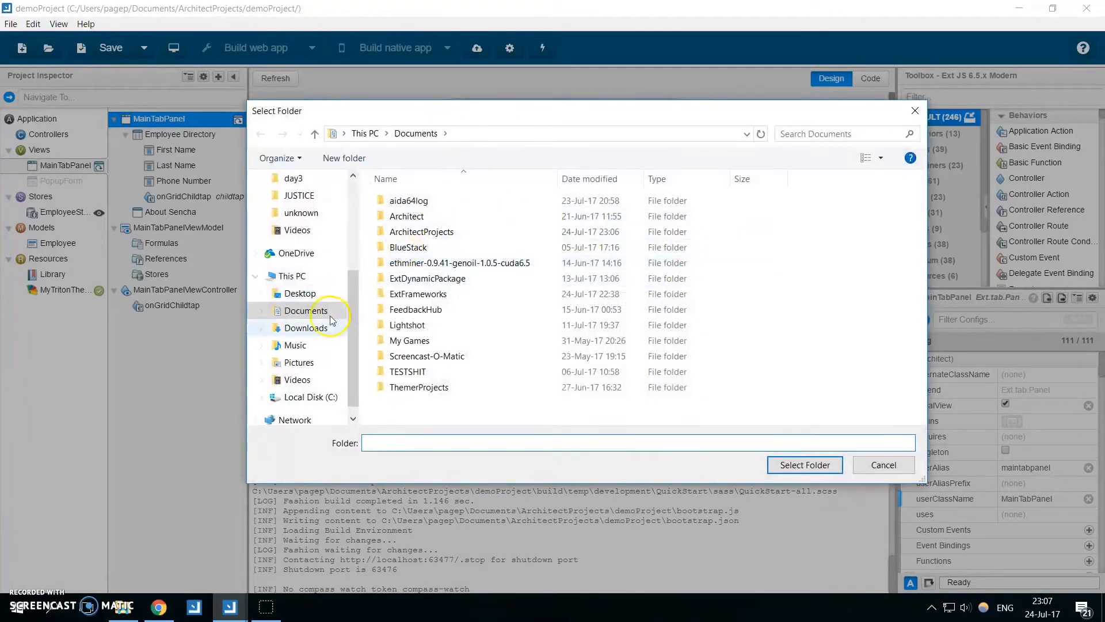
{"action": "left_click", "coordinate": [296, 311]}
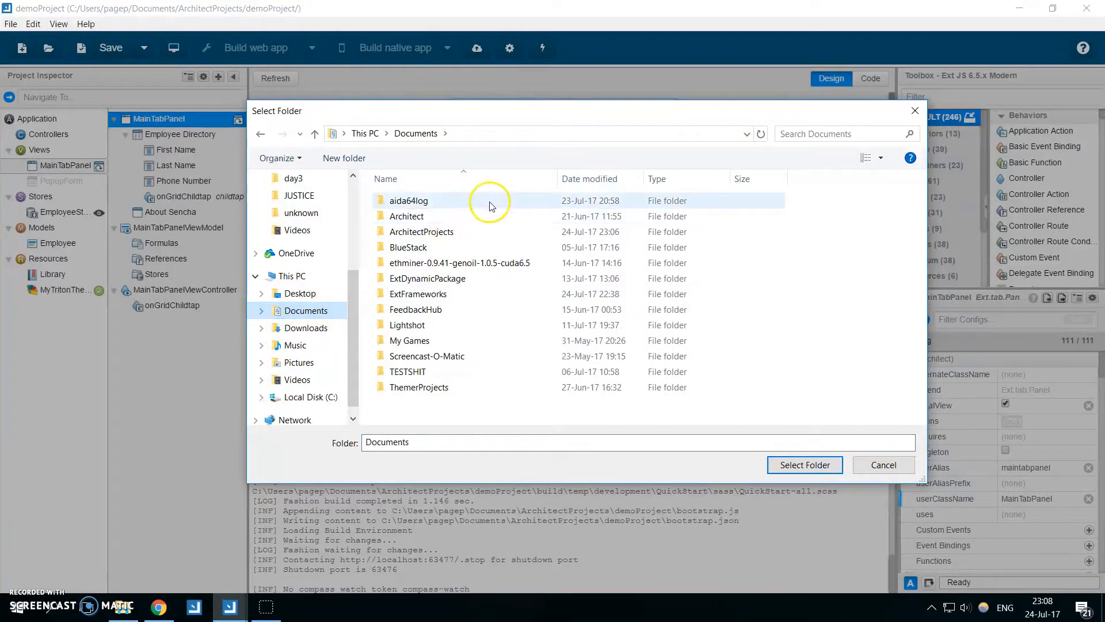
{"action": "left_click", "coordinate": [452, 295]}
{"action": "double_click", "coordinate": [452, 294]}
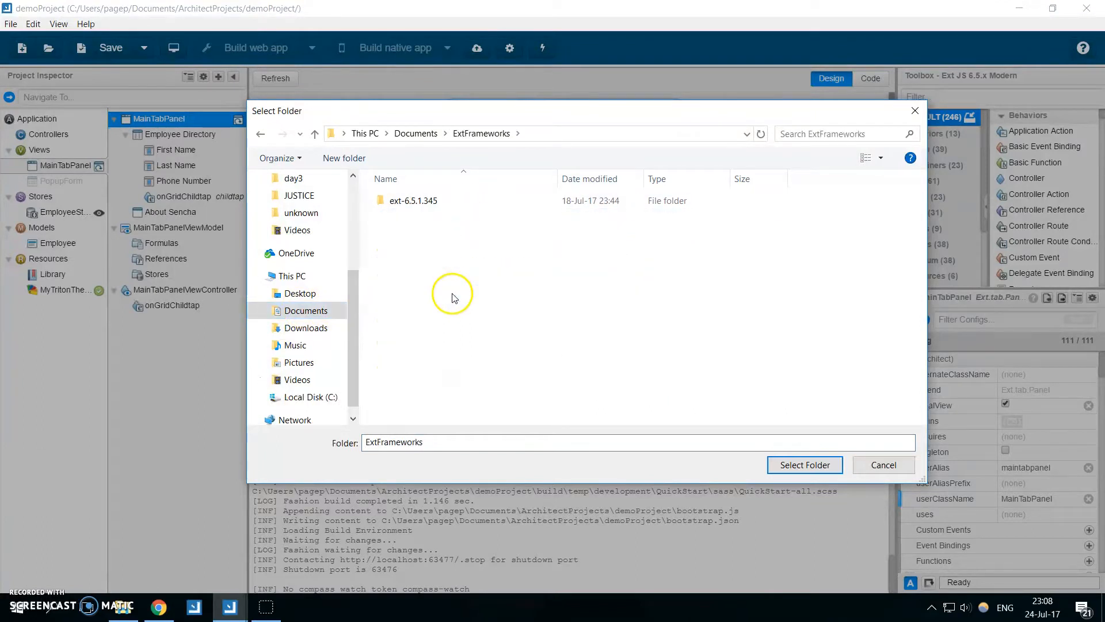
{"action": "double_click", "coordinate": [408, 201]}
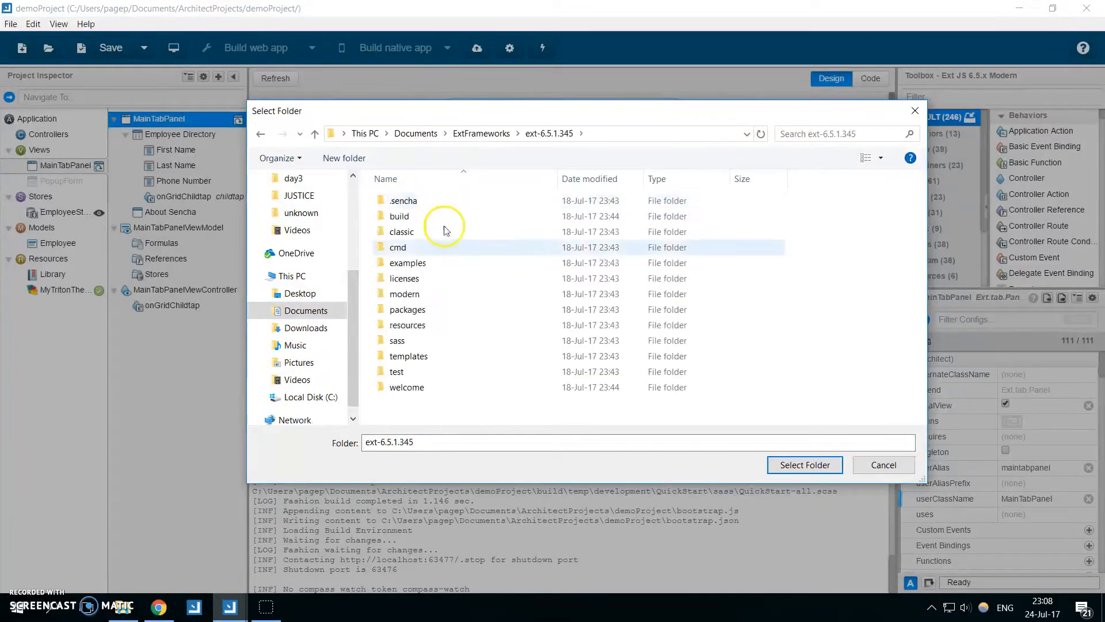
{"action": "left_click", "coordinate": [804, 465]}
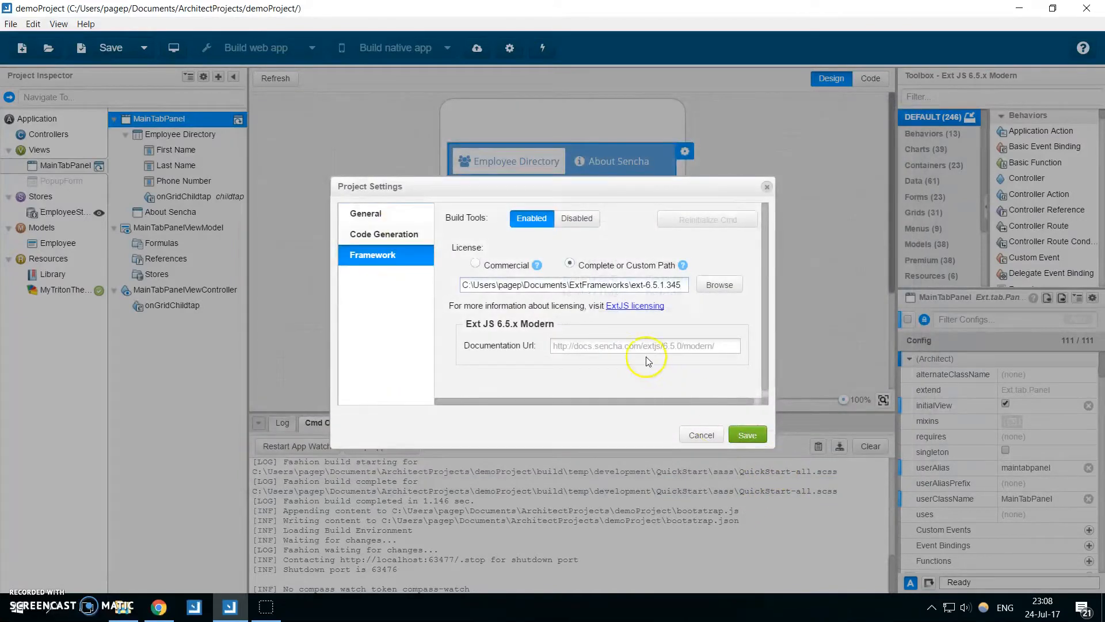
{"action": "left_click", "coordinate": [747, 431]}
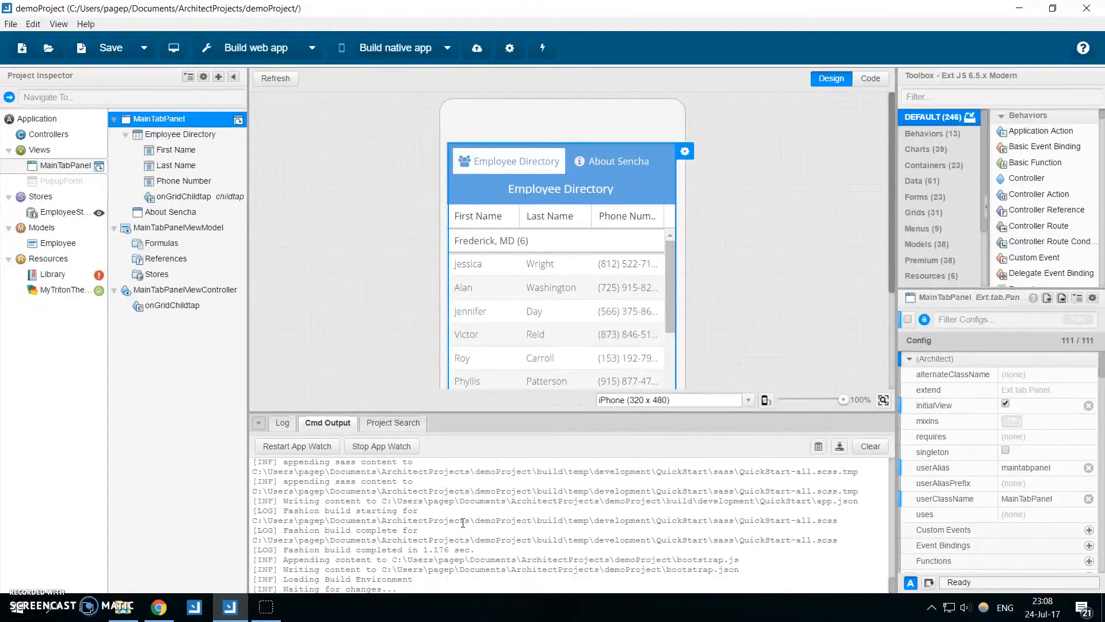
Preview demoProject in the browser with the default URL prefix and evaluate Ext.versions.extjs in the developer console to check the framework version.
{"action": "left_click", "coordinate": [173, 47]}
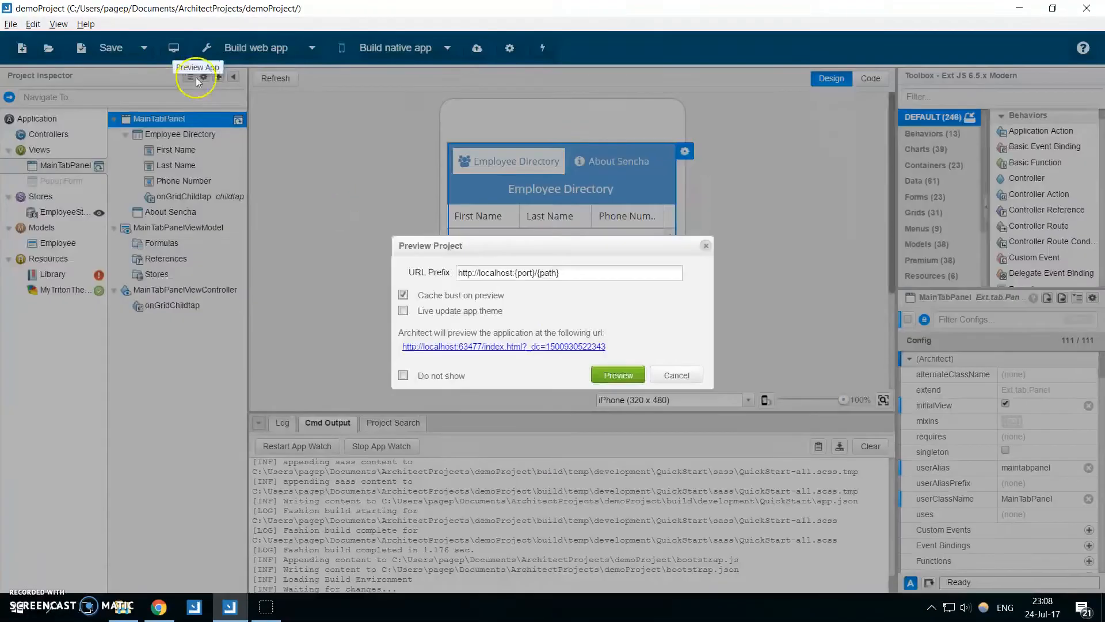
{"action": "left_click", "coordinate": [607, 373]}
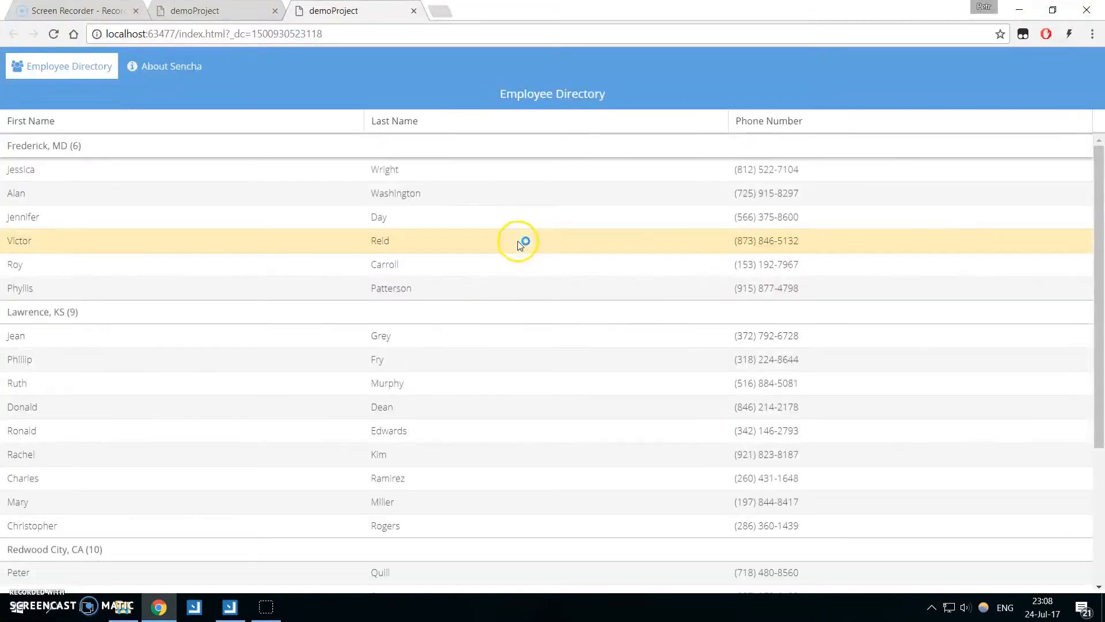
{"action": "key", "text": "F12"}
{"action": "type", "text": "Ext"}
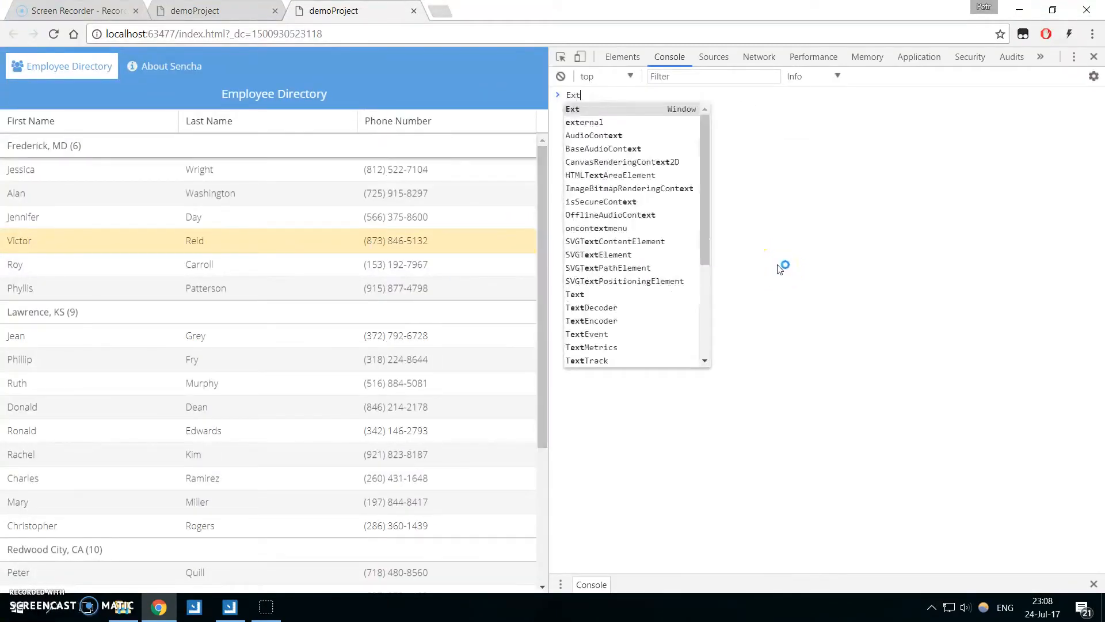
{"action": "type", "text": "s.ve"}
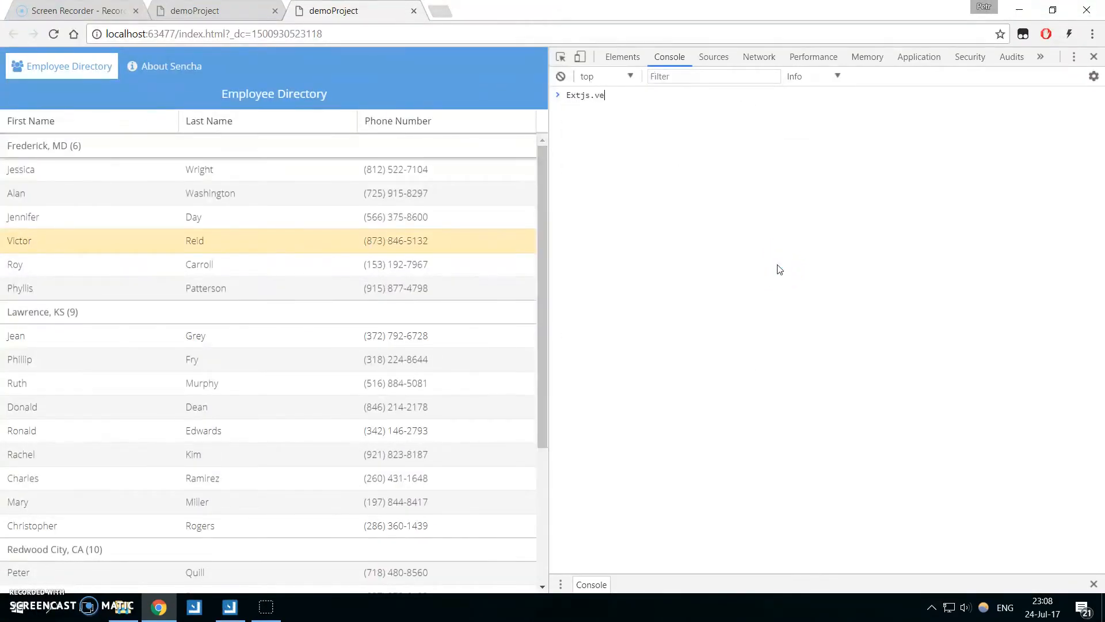
{"action": "key", "text": "BackSpace"}
{"action": "key", "text": "BackSpace"}
{"action": "type", "text": ".versions.extj"}
{"action": "key", "text": "Return"}
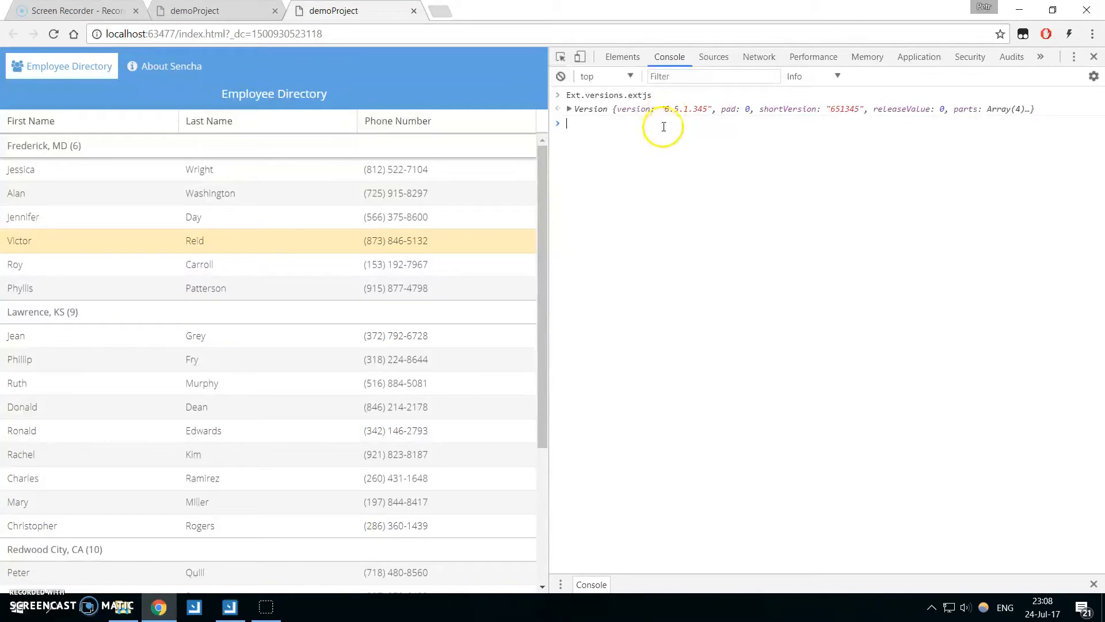
{"action": "double_click", "coordinate": [686, 109]}
{"action": "left_click", "coordinate": [709, 211]}
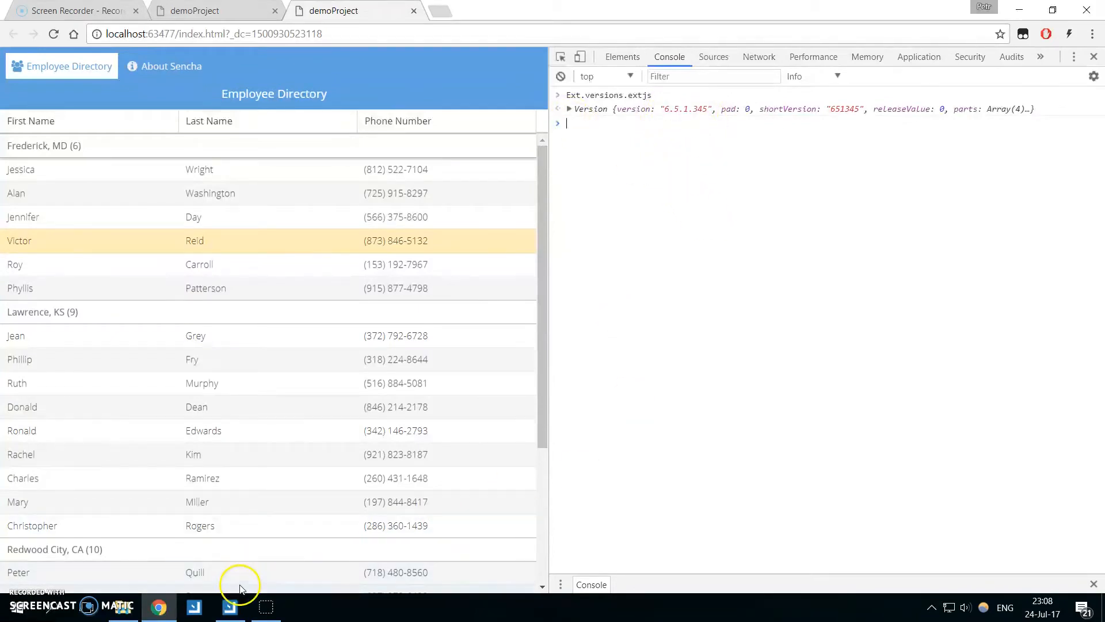
Switch back to Sencha Architect and examine the latest build messages in the Cmd output.
{"action": "left_click", "coordinate": [230, 607]}
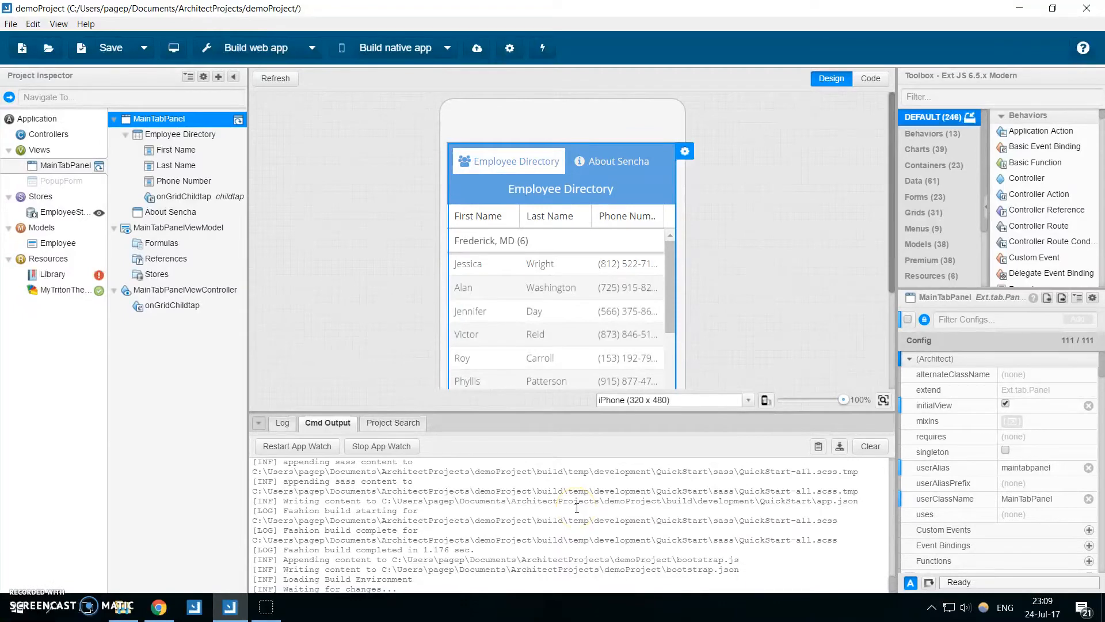
{"action": "left_click_drag", "start_coordinate": [497, 500], "coordinate": [616, 559]}
{"action": "left_click", "coordinate": [616, 558]}
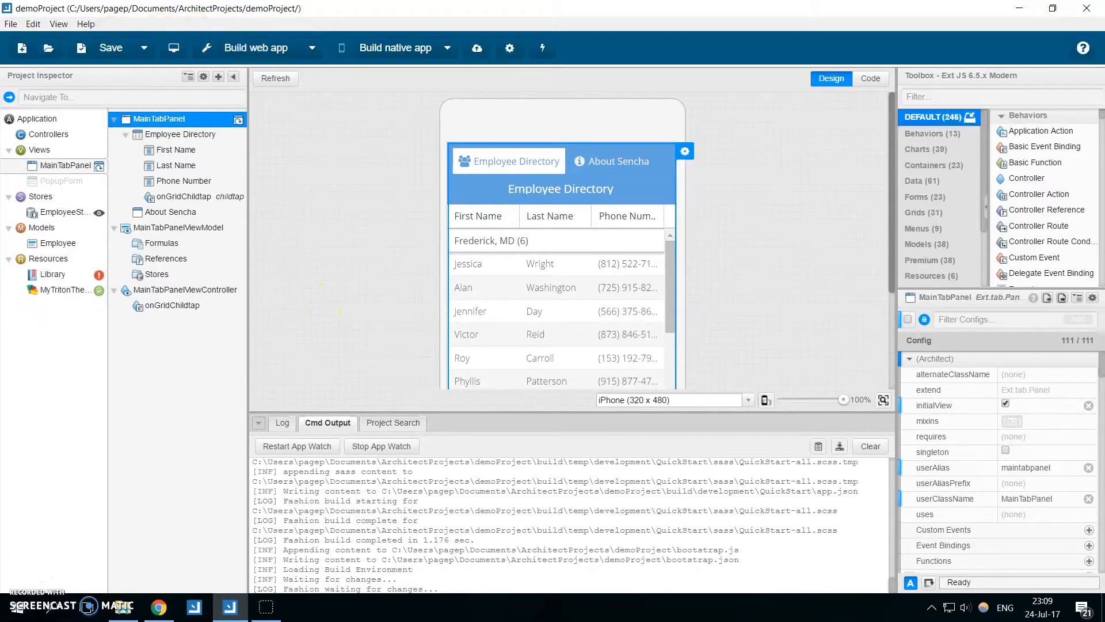
{"action": "left_click", "coordinate": [11, 23]}
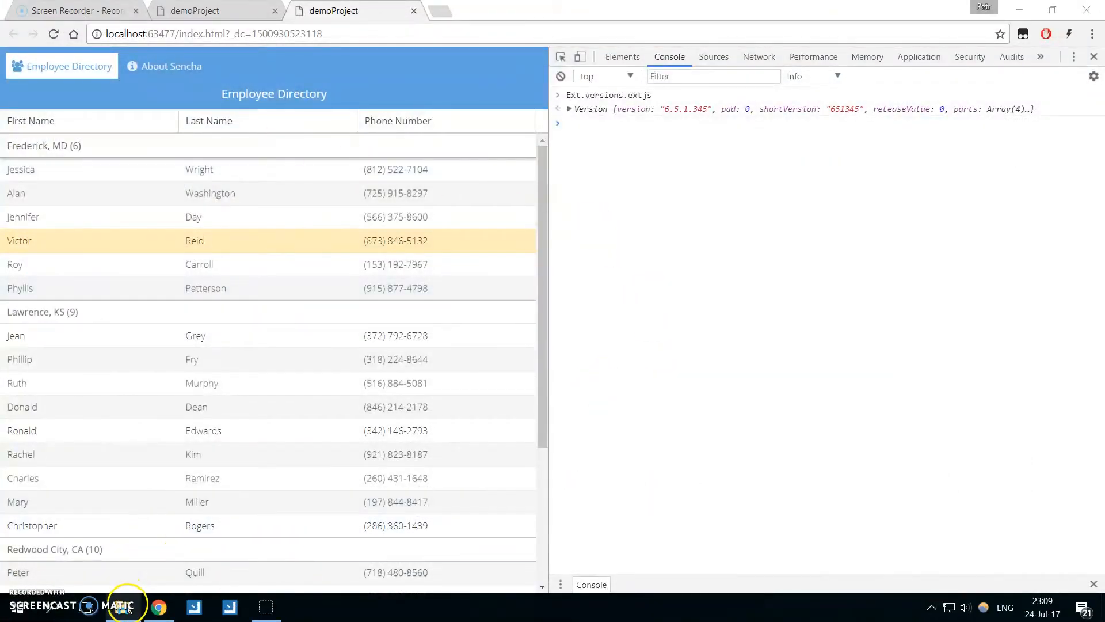
Switch to File Explorer and open the ext folder of demoProject2 under Documents\ArchitectProjects.
{"action": "left_click", "coordinate": [125, 607]}
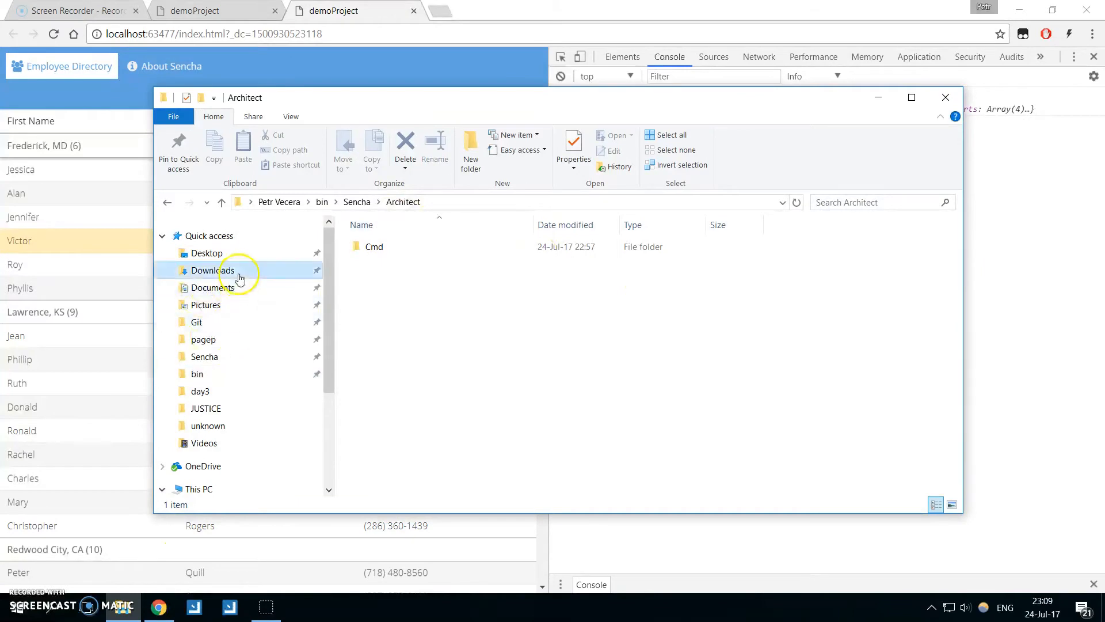
{"action": "left_click", "coordinate": [238, 287]}
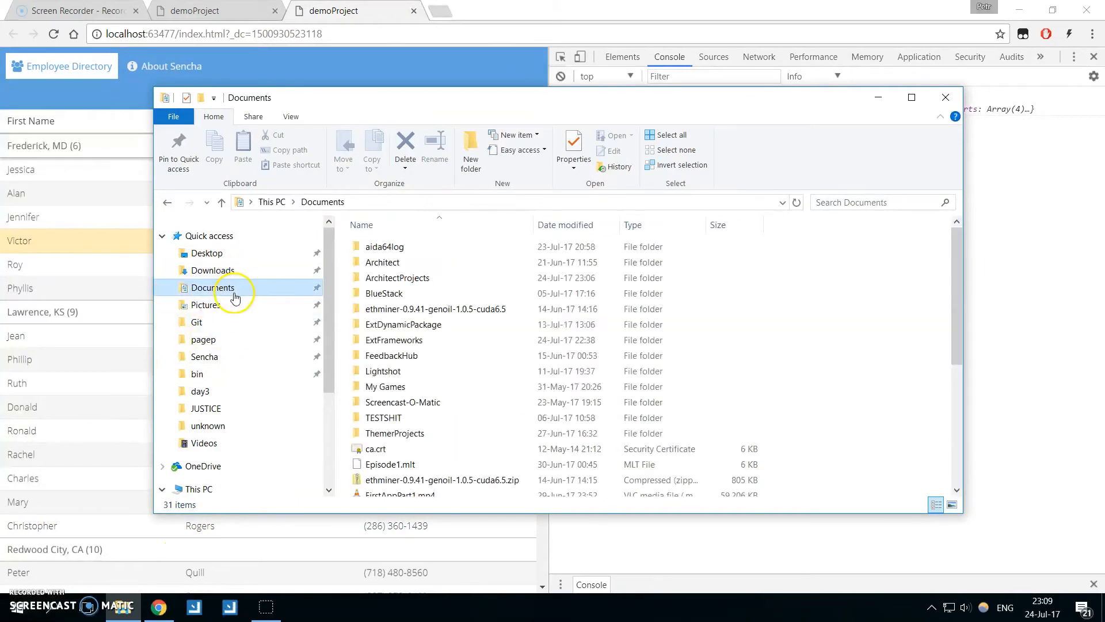
{"action": "double_click", "coordinate": [455, 280]}
{"action": "double_click", "coordinate": [456, 384]}
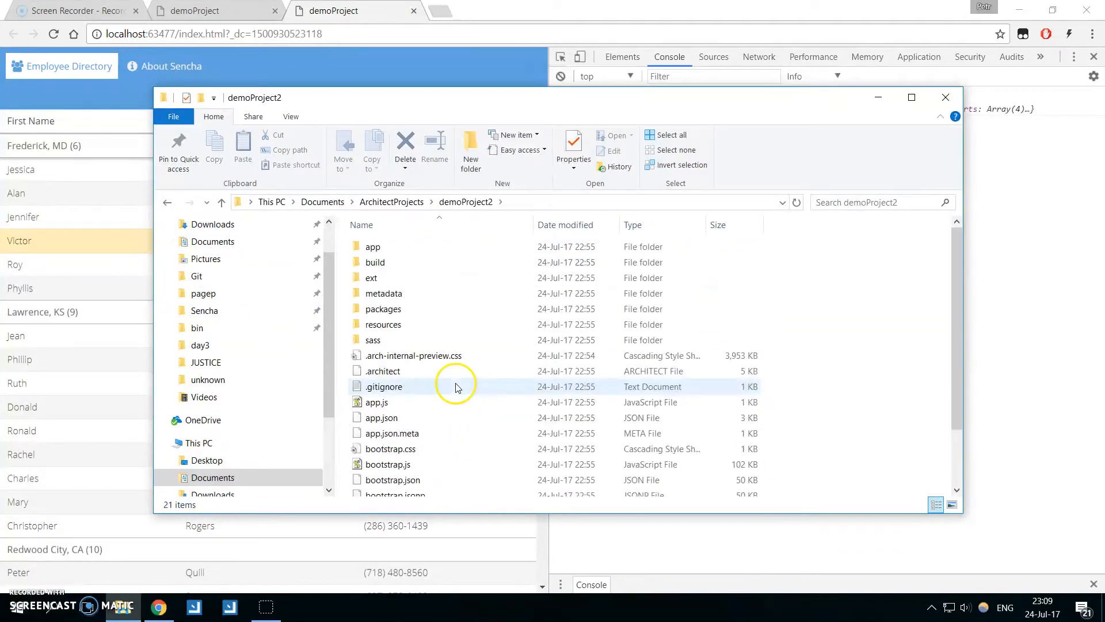
{"action": "double_click", "coordinate": [432, 279]}
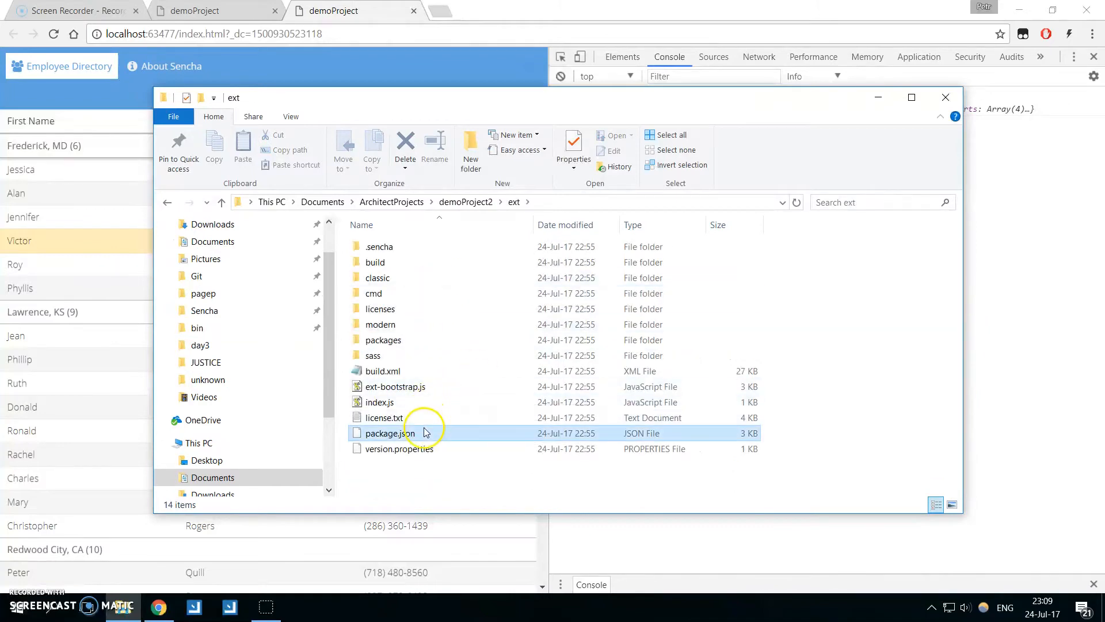
Open the ext folder's package.json in Sublime Text, inspect the framework version it declares, and close the editor.
{"action": "right_click", "coordinate": [426, 432]}
{"action": "left_click", "coordinate": [505, 197]}
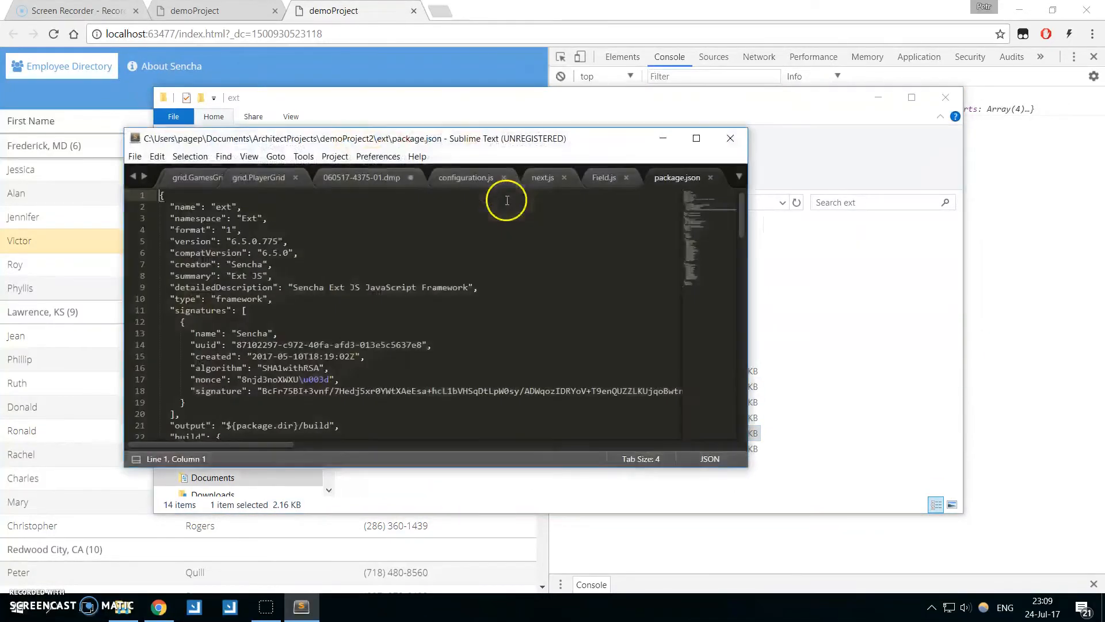
{"action": "left_click_drag", "start_coordinate": [217, 230], "coordinate": [304, 238]}
{"action": "left_click", "coordinate": [256, 249]}
{"action": "left_click", "coordinate": [730, 138]}
{"action": "left_click", "coordinate": [823, 329]}
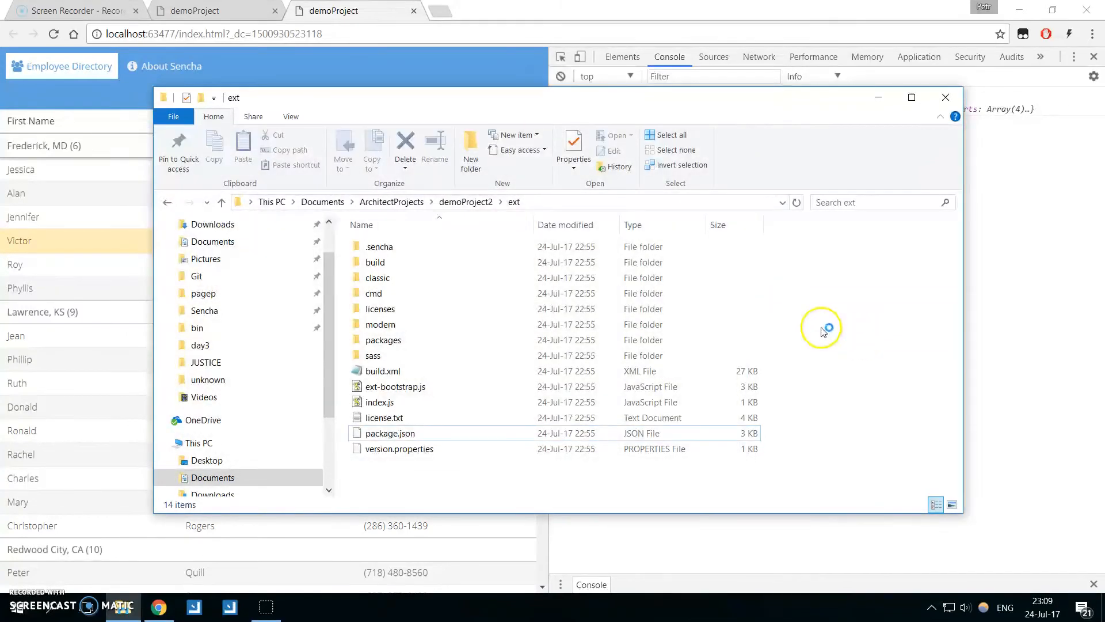
Return to the demoProject2 folder, open a command console there, and try to run the sencha command.
{"action": "key", "text": "BackSpace"}
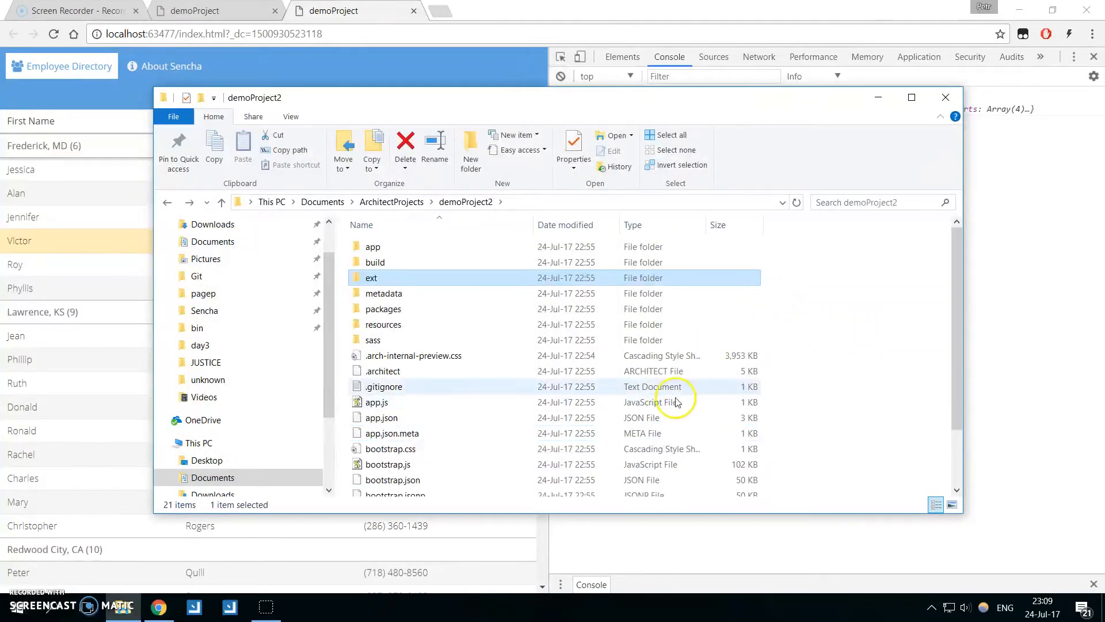
{"action": "scroll", "coordinate": [748, 402], "scroll_direction": "down", "scroll_amount": 3}
{"action": "right_click", "coordinate": [829, 331]}
{"action": "left_click", "coordinate": [875, 464]}
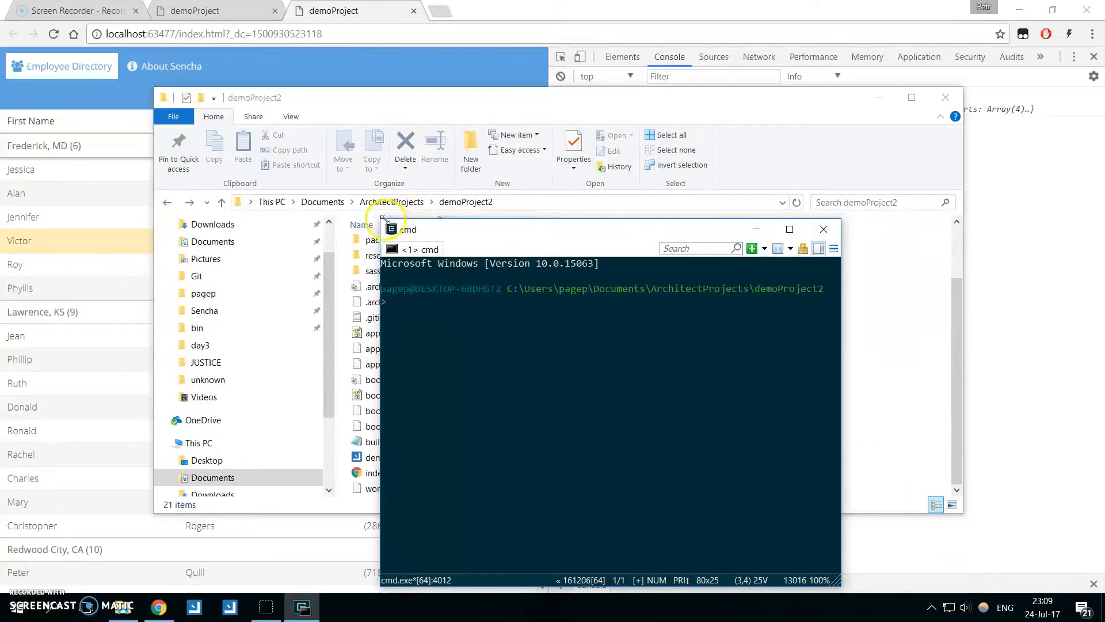
{"action": "left_click_drag", "start_coordinate": [381, 219], "coordinate": [277, 397]}
{"action": "left_click_drag", "start_coordinate": [414, 407], "coordinate": [535, 307]}
{"action": "type", "text": "sencha"}
{"action": "key", "text": "Return"}
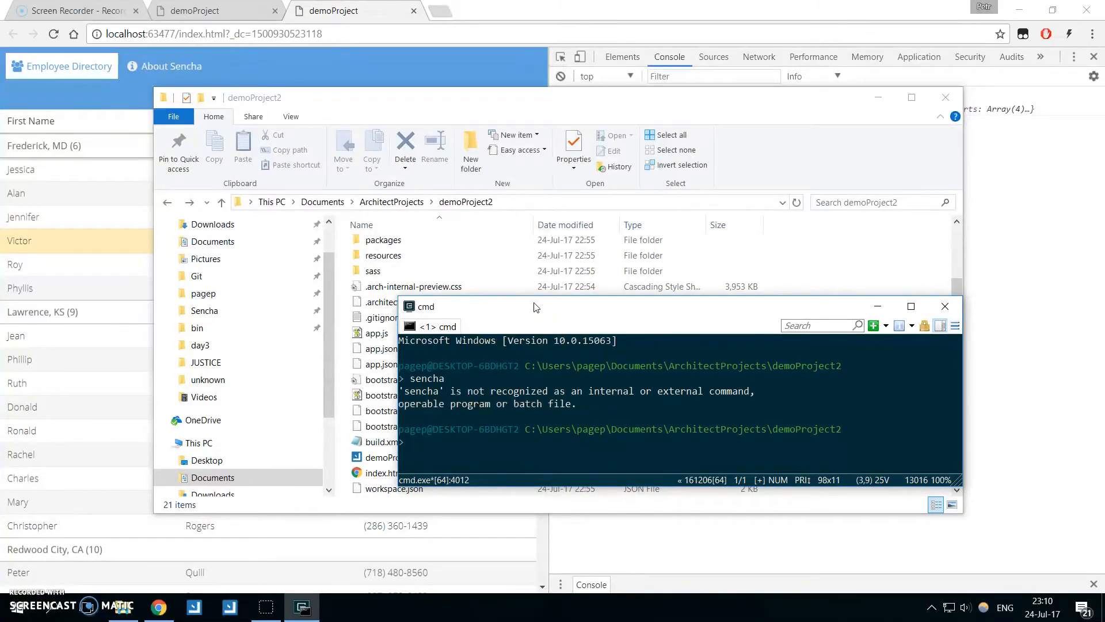
Rearrange the console and folder windows, and open bin\Sencha\Architect\Cmd\6.5.1.240 in a second File Explorer window.
{"action": "left_click_drag", "start_coordinate": [535, 307], "coordinate": [513, 289]}
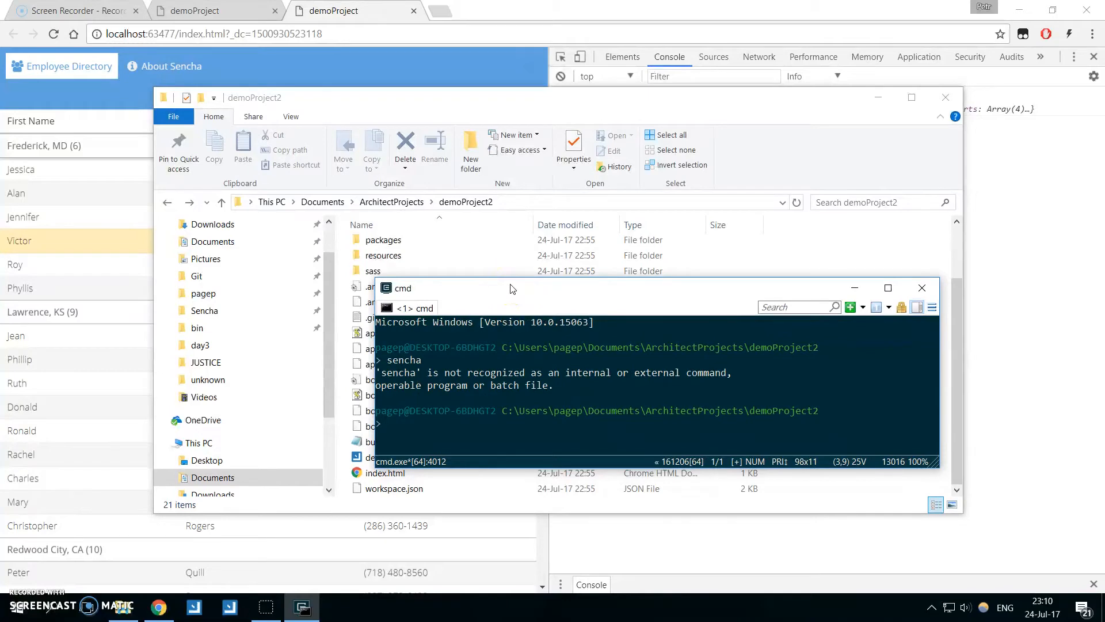
{"action": "left_click_drag", "start_coordinate": [513, 288], "coordinate": [566, 291]}
{"action": "left_click_drag", "start_coordinate": [567, 97], "coordinate": [477, 87]}
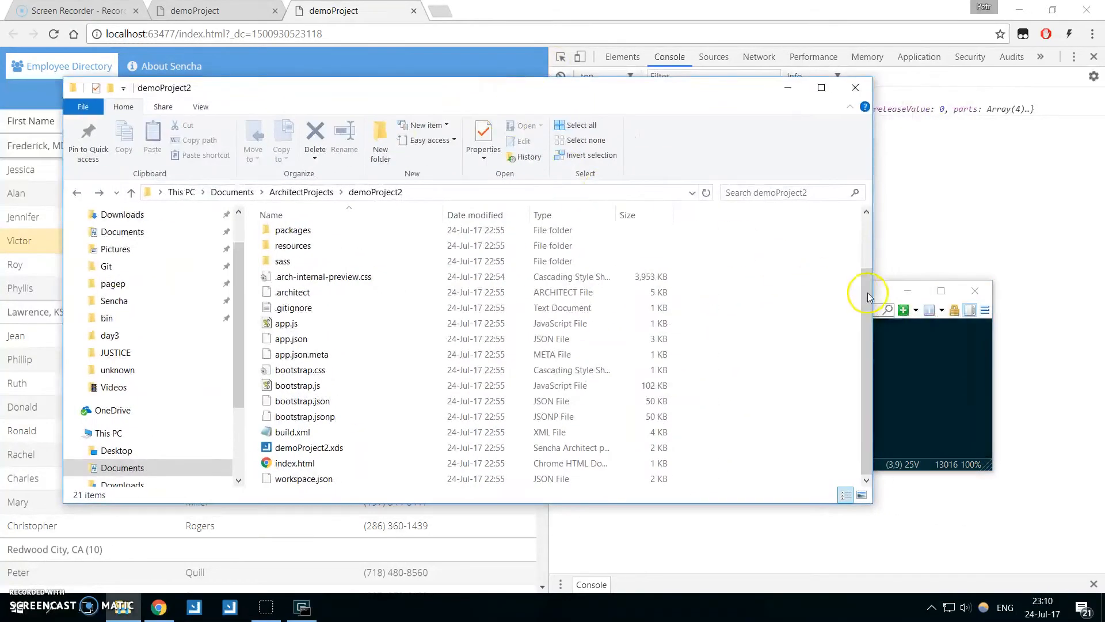
{"action": "left_click_drag", "start_coordinate": [875, 255], "coordinate": [740, 257]}
{"action": "middle_click", "coordinate": [126, 604]}
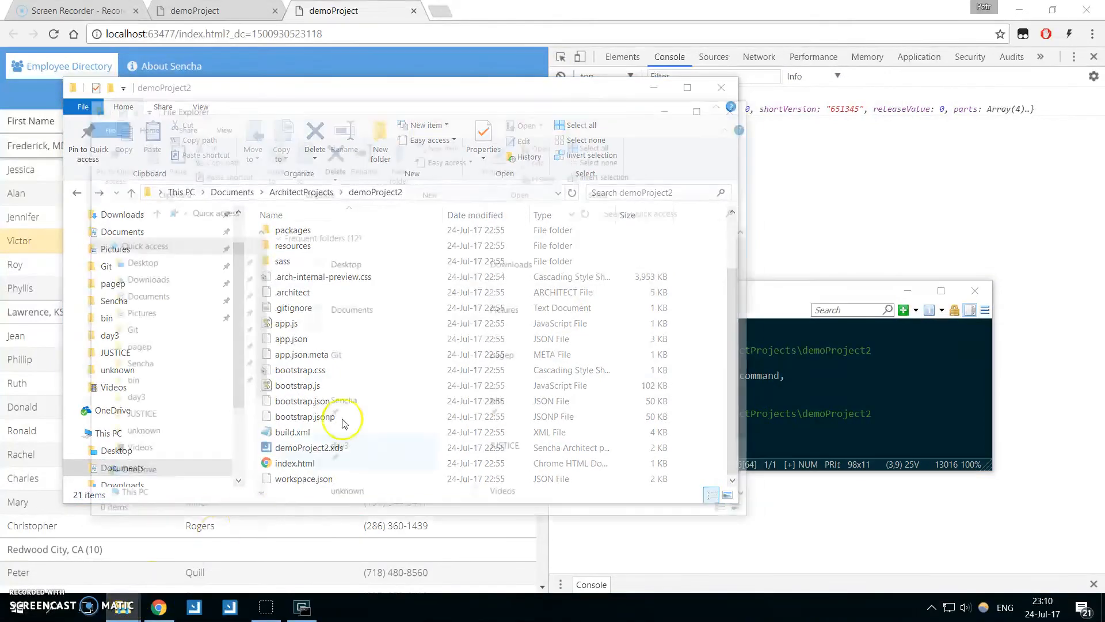
{"action": "left_click", "coordinate": [130, 383]}
{"action": "double_click", "coordinate": [340, 255]}
{"action": "double_click", "coordinate": [374, 255]}
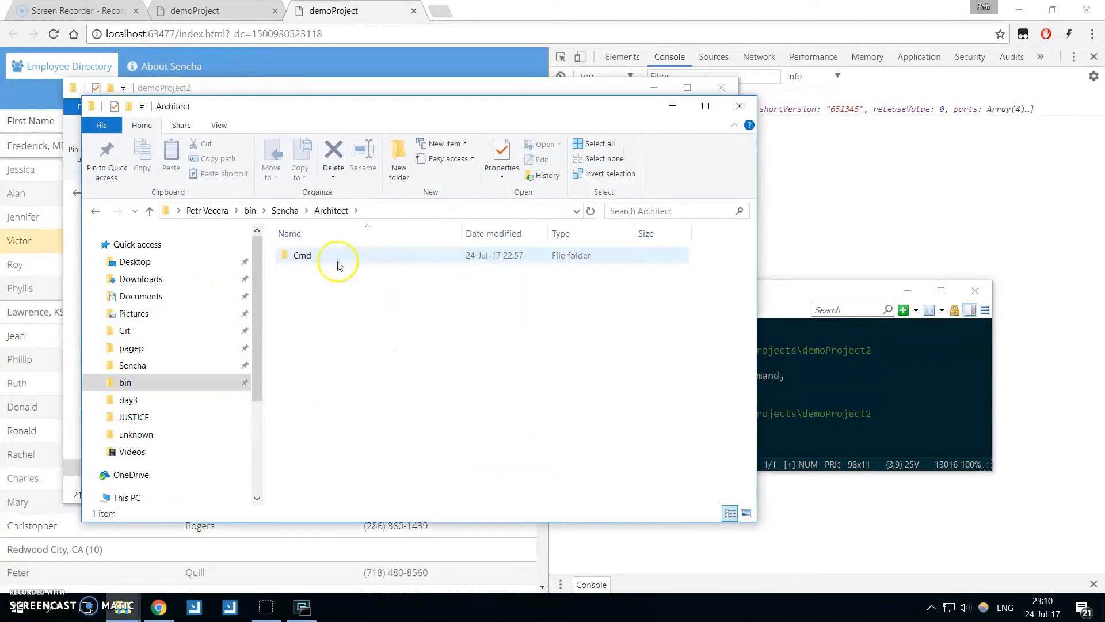
{"action": "double_click", "coordinate": [365, 257]}
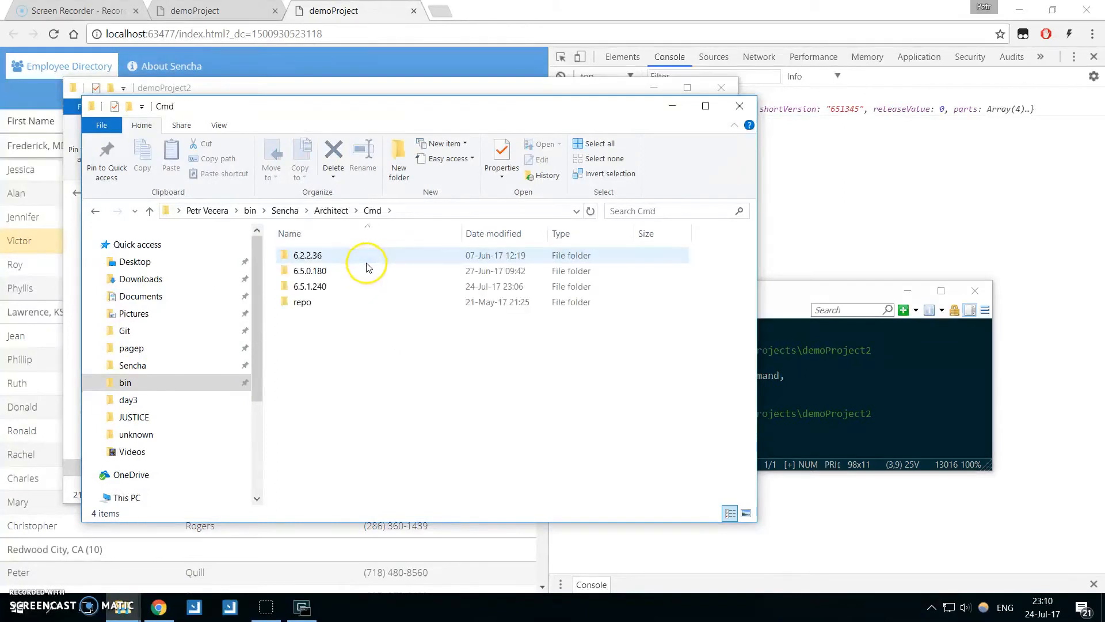
{"action": "double_click", "coordinate": [309, 286]}
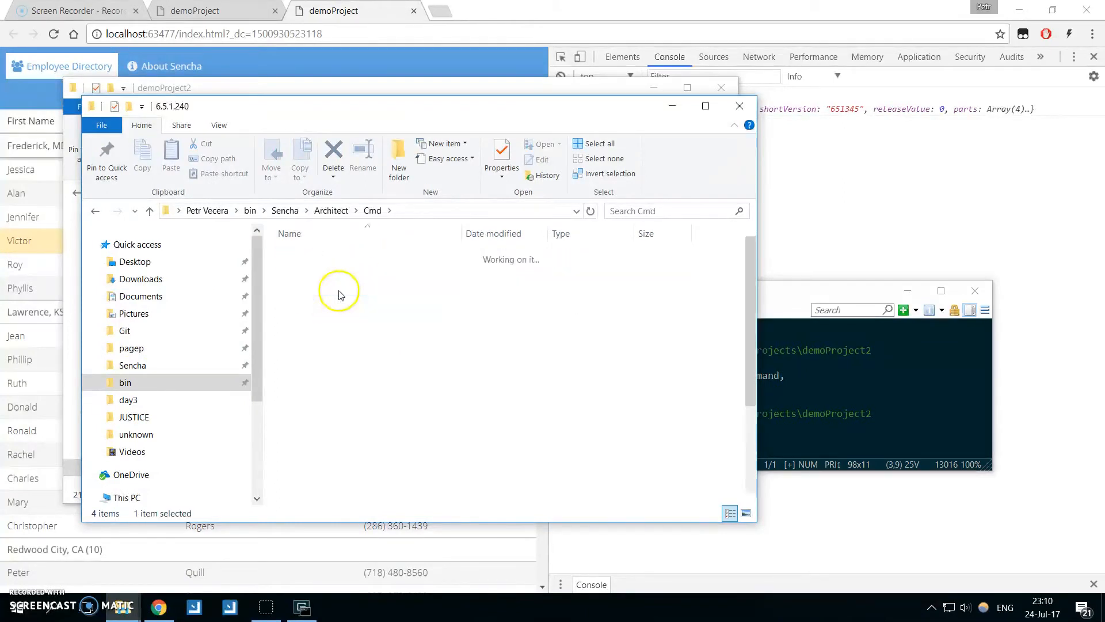
Run sencha.exe from the Architect\Cmd\6.5.1.240 folder by its full path in the console, and enlarge the console window.
{"action": "left_click", "coordinate": [481, 212]}
{"action": "type", "text": "\\"}
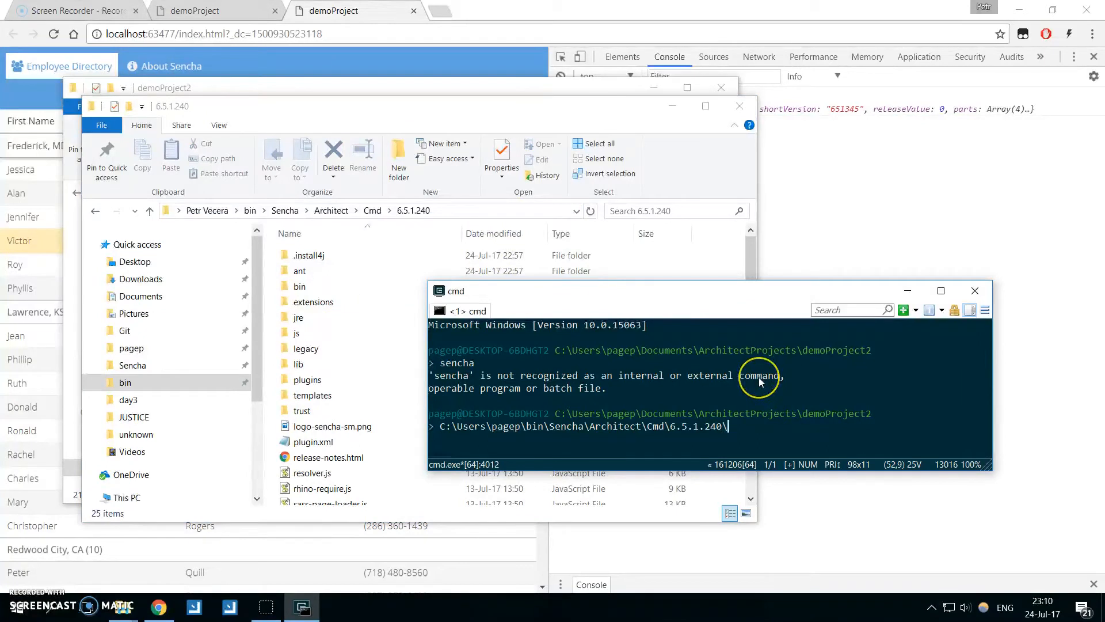
{"action": "type", "text": "sencha.exe"}
{"action": "key", "text": "Return"}
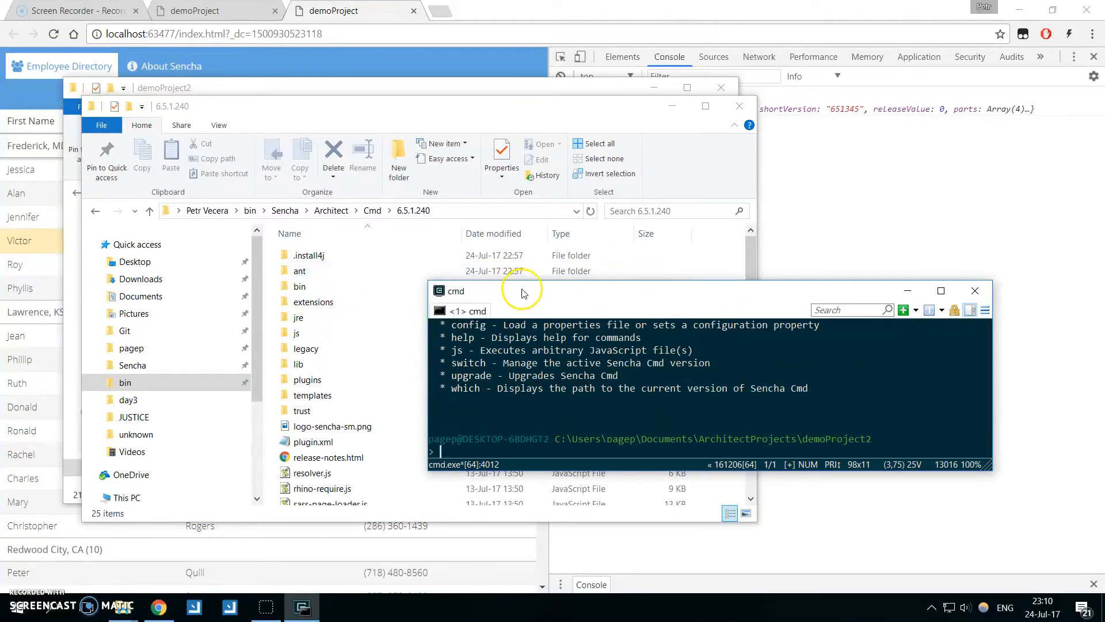
{"action": "left_click_drag", "start_coordinate": [424, 275], "coordinate": [415, 163]}
{"action": "left_click_drag", "start_coordinate": [516, 179], "coordinate": [532, 294]}
Search the web for "sencha app upgrade" in a new browser tab and open the Understanding App Upgrade guide from Sencha Docs.
{"action": "left_click", "coordinate": [441, 11]}
{"action": "type", "text": "se"}
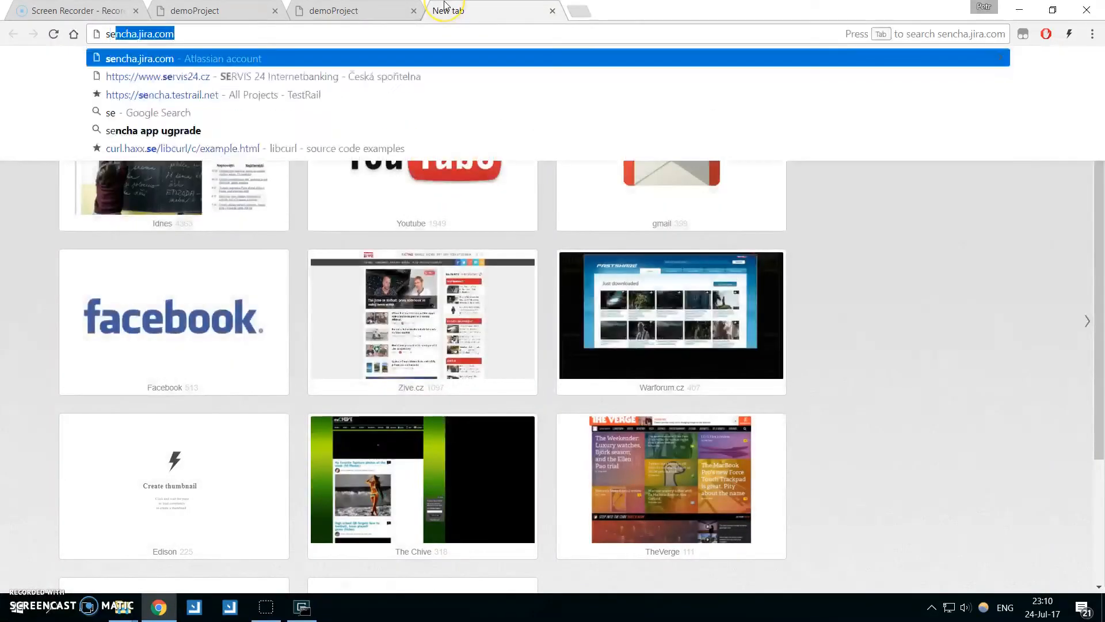
{"action": "type", "text": "cnha app upgrade"}
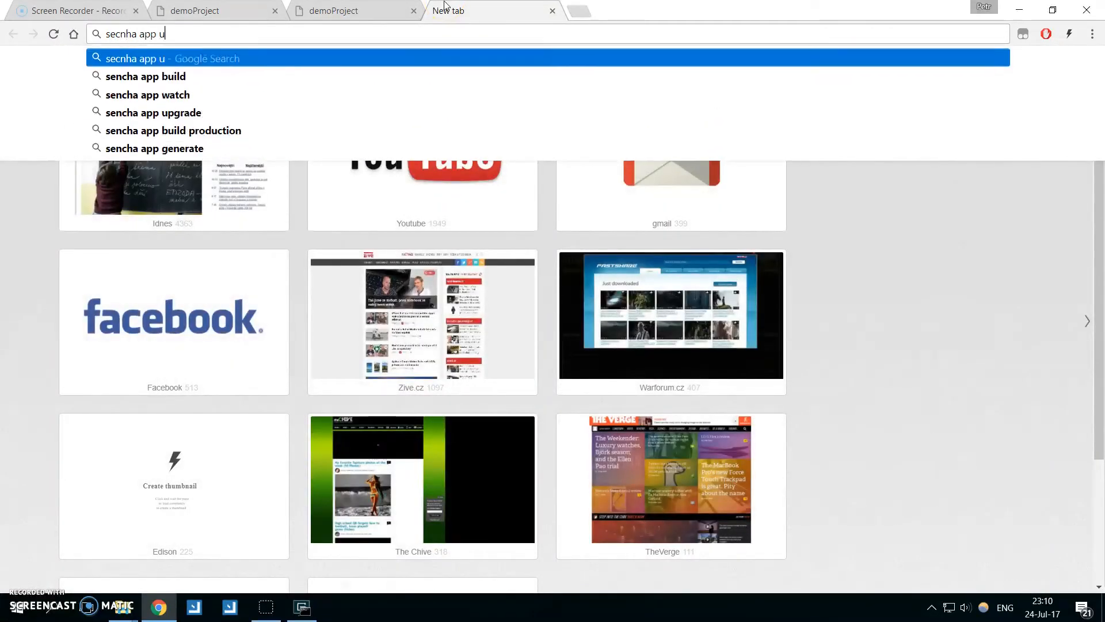
{"action": "key", "text": "Return"}
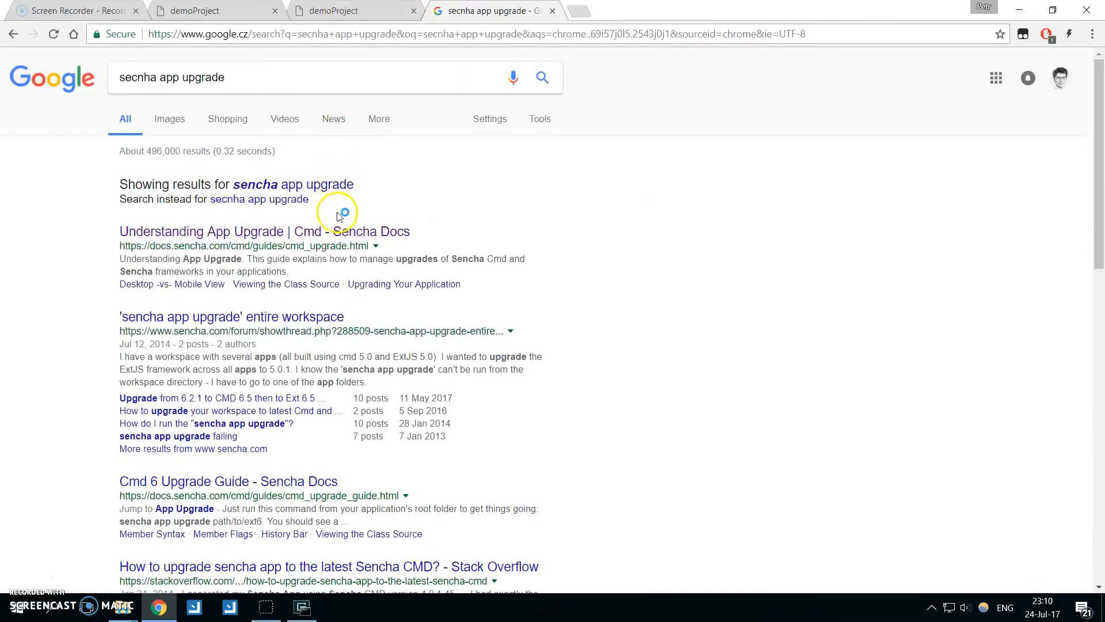
{"action": "left_click", "coordinate": [343, 233]}
Examine the syntax of the sencha app upgrade command under Upgrading Your Application in the guide.
{"action": "scroll", "coordinate": [368, 269], "scroll_direction": "down", "scroll_amount": 3}
{"action": "scroll", "coordinate": [286, 300], "scroll_direction": "up", "scroll_amount": 3}
{"action": "left_click_drag", "start_coordinate": [246, 424], "coordinate": [460, 424]}
{"action": "left_click", "coordinate": [484, 423]}
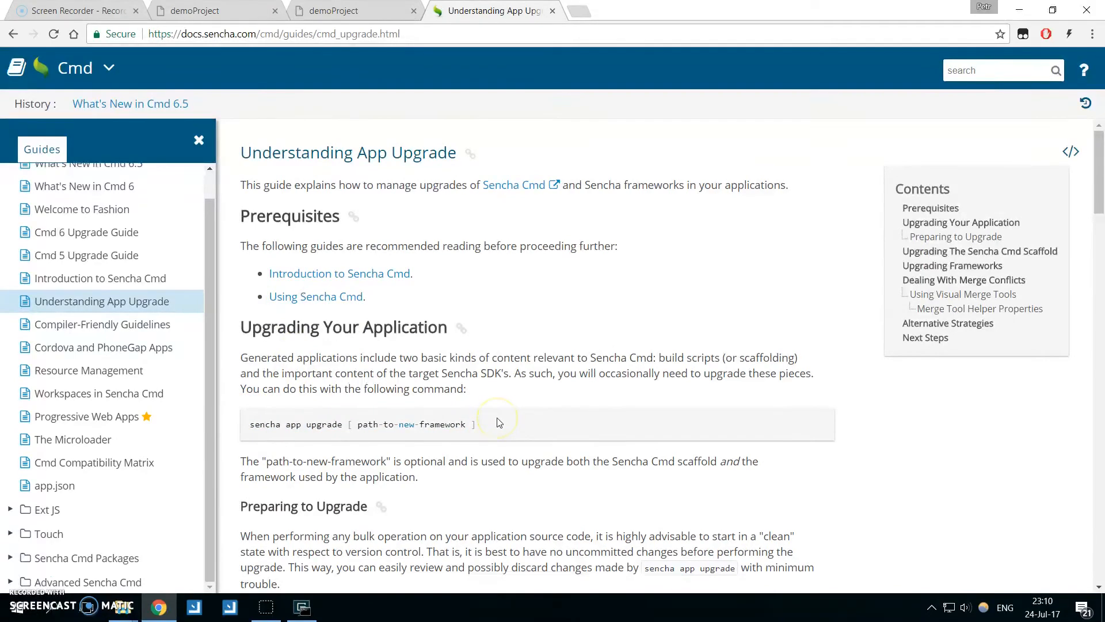
Switch to the console and enter the full path of the 6.5.1.240 sencha.exe followed by app upgrade, without running it.
{"action": "left_click", "coordinate": [302, 607]}
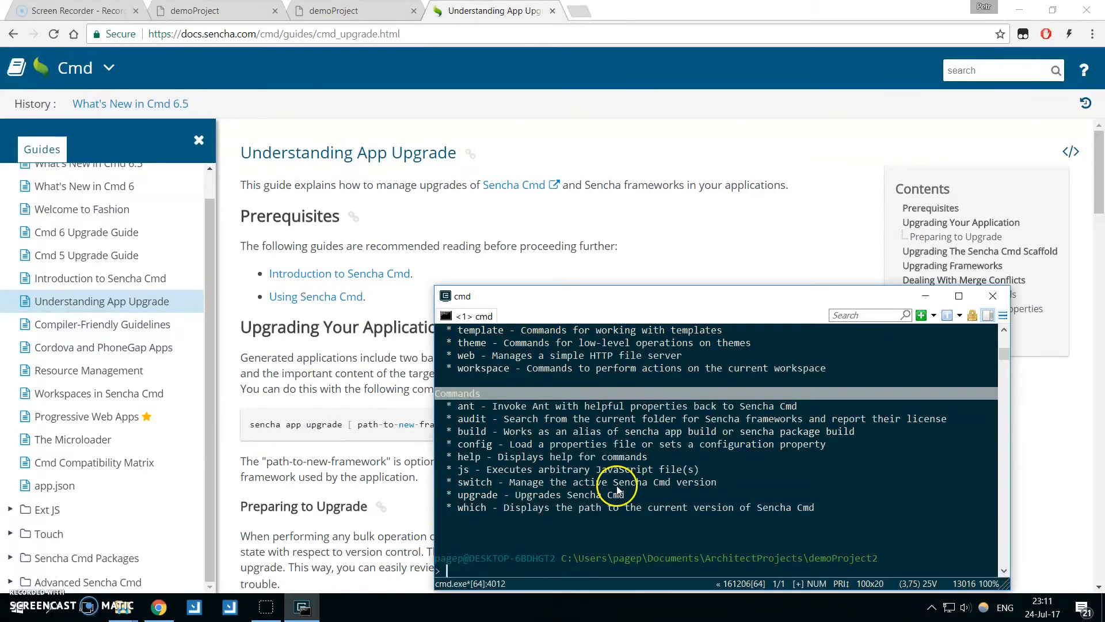
{"action": "left_click_drag", "start_coordinate": [628, 299], "coordinate": [582, 176]}
{"action": "type", "text": "C:\\Users\\pagep\\bin\\Sencha\\Architect\\Cmd\\6.5.1.240\\sencha.exe"}
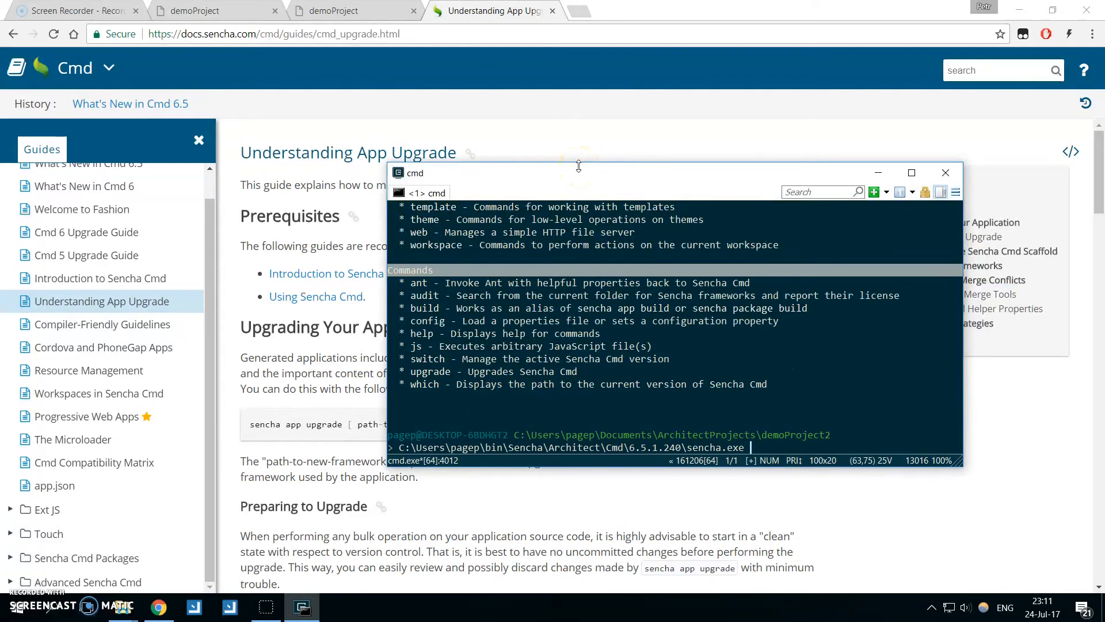
{"action": "type", "text": "app upgrade"}
Switch to the demoProject2 File Explorer window and open the ext-6.5.1.345 folder inside Documents\ExtFrameworks.
{"action": "left_click", "coordinate": [122, 608]}
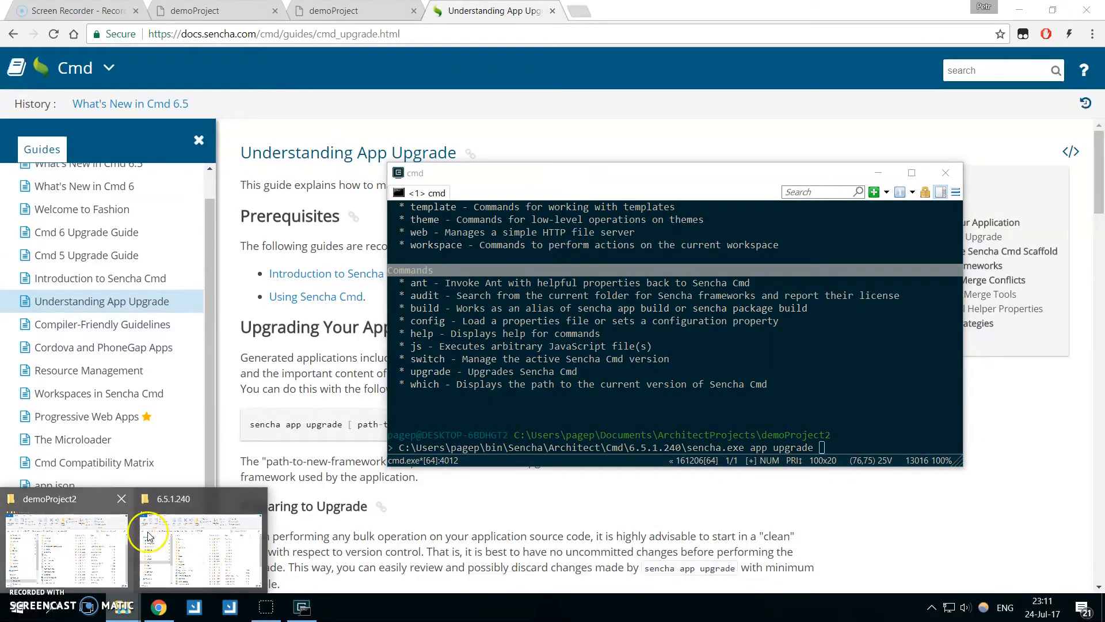
{"action": "left_click", "coordinate": [86, 546]}
{"action": "scroll", "coordinate": [144, 305], "scroll_direction": "up", "scroll_amount": 1}
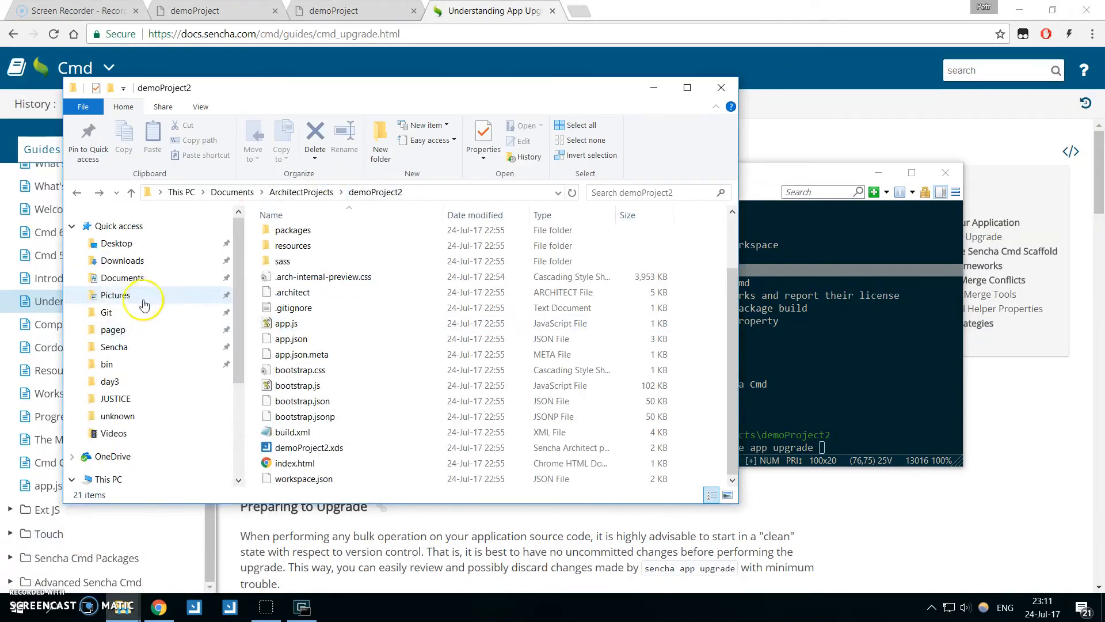
{"action": "left_click", "coordinate": [122, 278]}
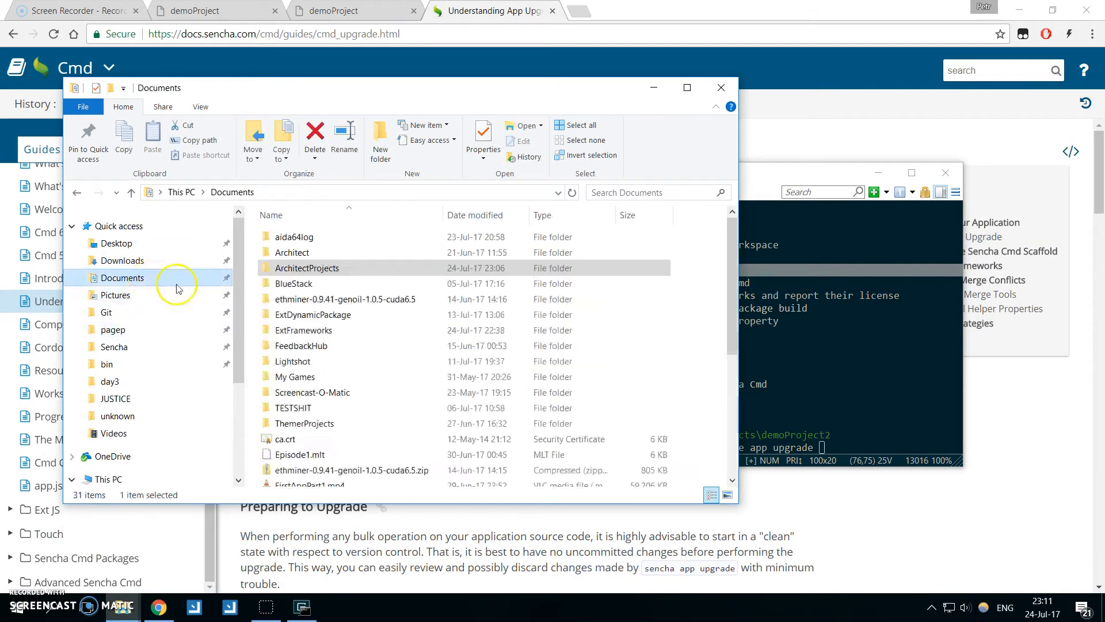
{"action": "double_click", "coordinate": [363, 330]}
{"action": "double_click", "coordinate": [351, 237]}
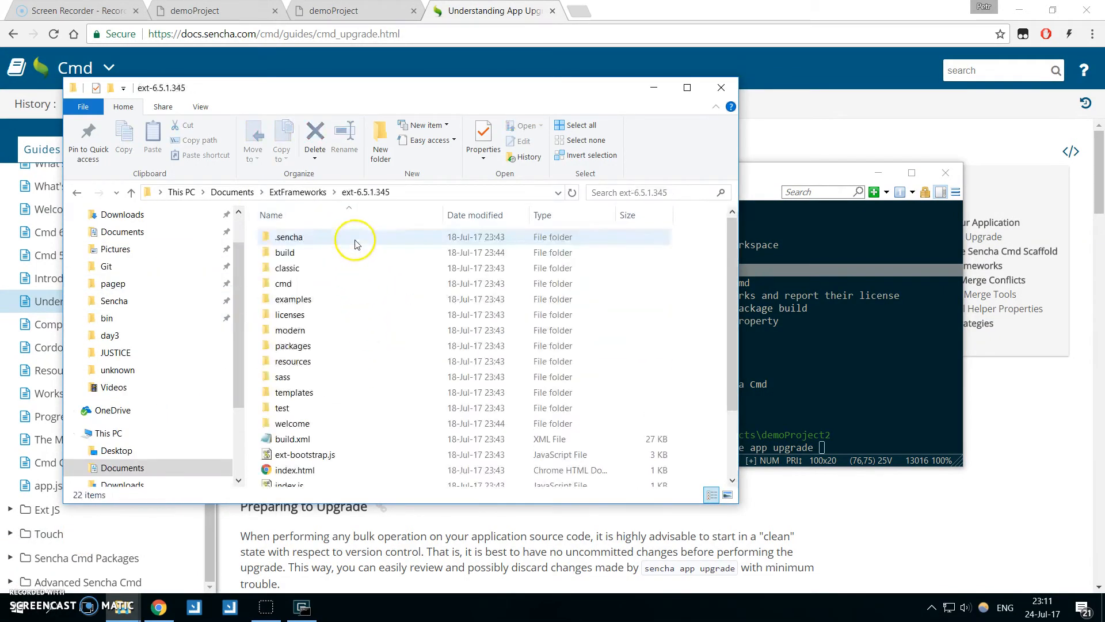
Copy the path of the ext-6.5.1.345 folder, append it to the pending app upgrade command in the console, and run the command.
{"action": "left_click", "coordinate": [426, 198]}
{"action": "key", "text": "ctrl+c"}
{"action": "left_click", "coordinate": [881, 358]}
{"action": "key", "text": "ctrl+v"}
{"action": "key", "text": "Return"}
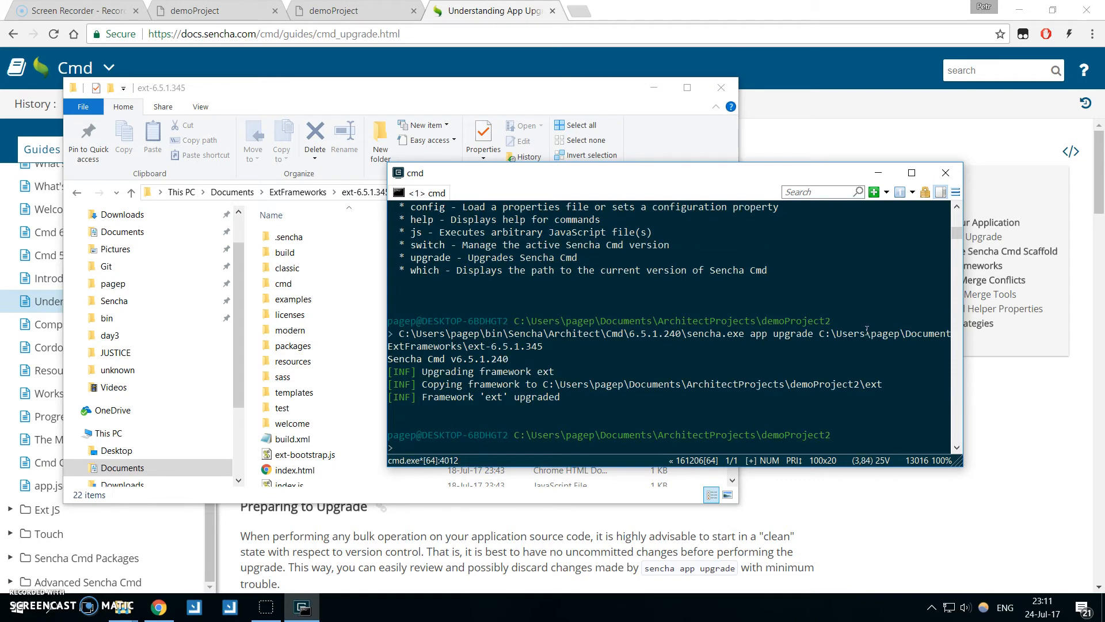
Switch to Sencha Architect, open the recent project demoProject2, and accept the project upgrade after reading the archive backup path.
{"action": "left_click", "coordinate": [233, 607]}
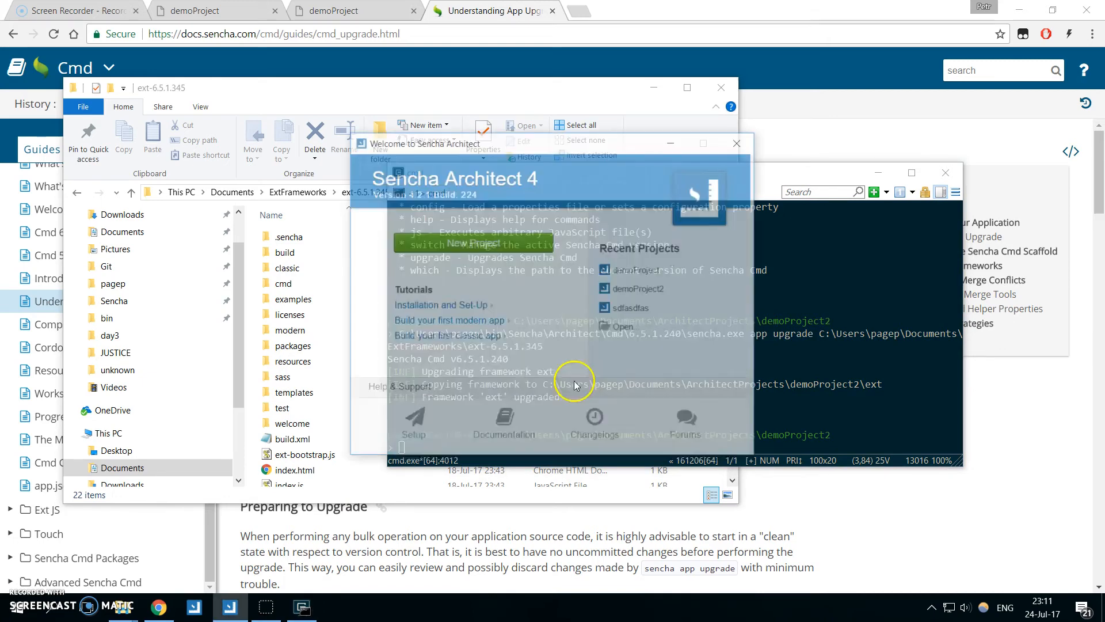
{"action": "left_click", "coordinate": [656, 294]}
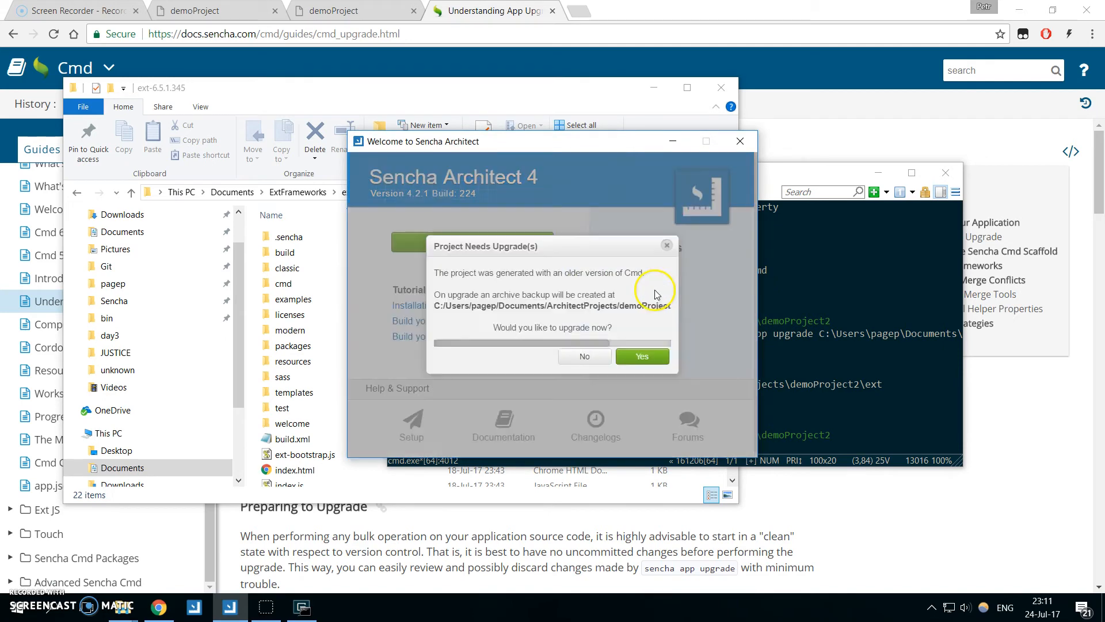
{"action": "left_click_drag", "start_coordinate": [583, 344], "coordinate": [658, 339]}
{"action": "left_click_drag", "start_coordinate": [526, 341], "coordinate": [419, 339]}
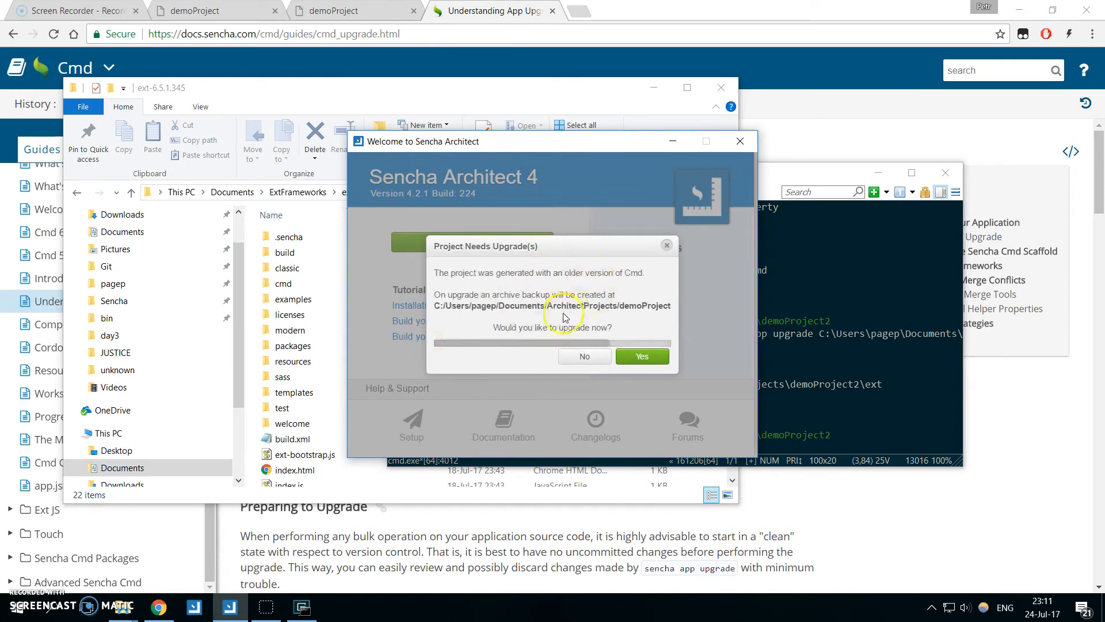
{"action": "left_click_drag", "start_coordinate": [557, 343], "coordinate": [645, 323]}
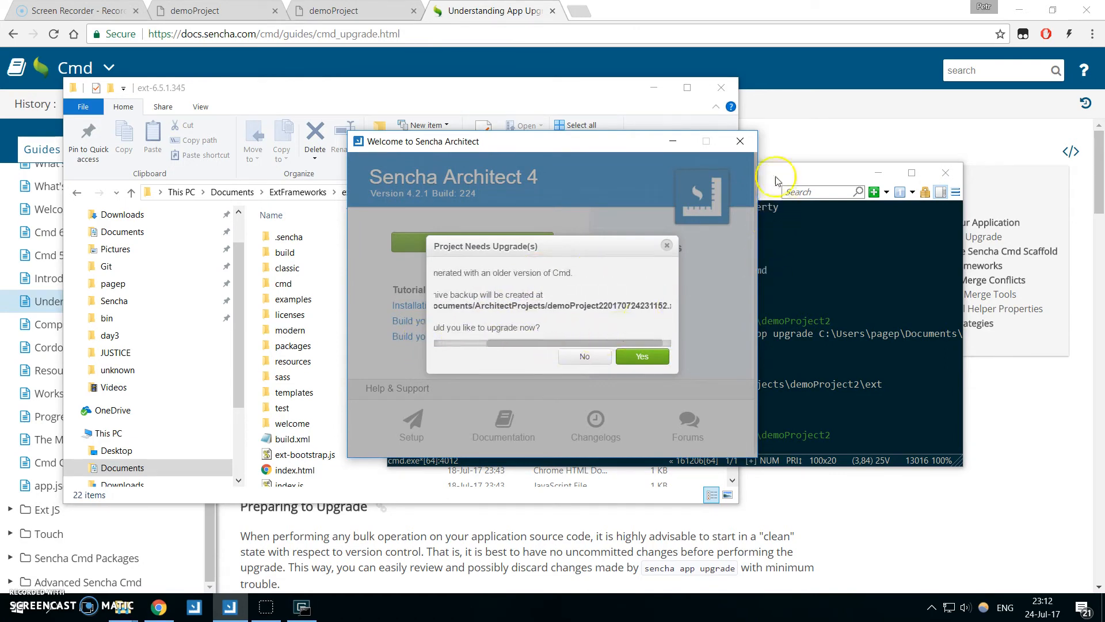
{"action": "left_click_drag", "start_coordinate": [777, 178], "coordinate": [827, 197]}
{"action": "left_click_drag", "start_coordinate": [600, 141], "coordinate": [582, 135]}
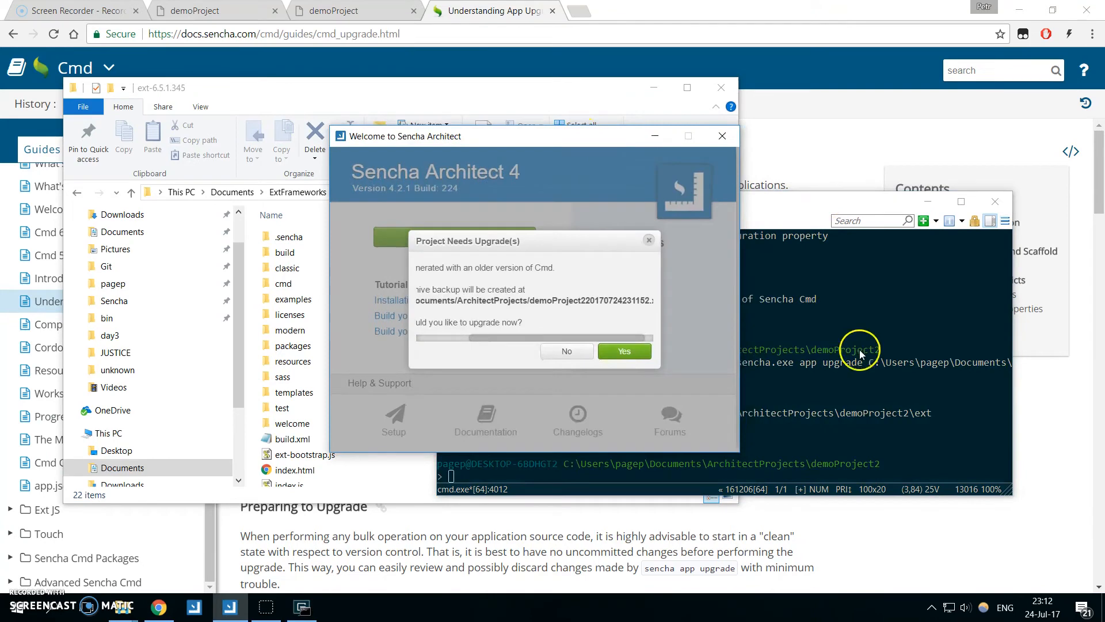
{"action": "left_click_drag", "start_coordinate": [571, 339], "coordinate": [506, 338]}
{"action": "left_click", "coordinate": [626, 351]}
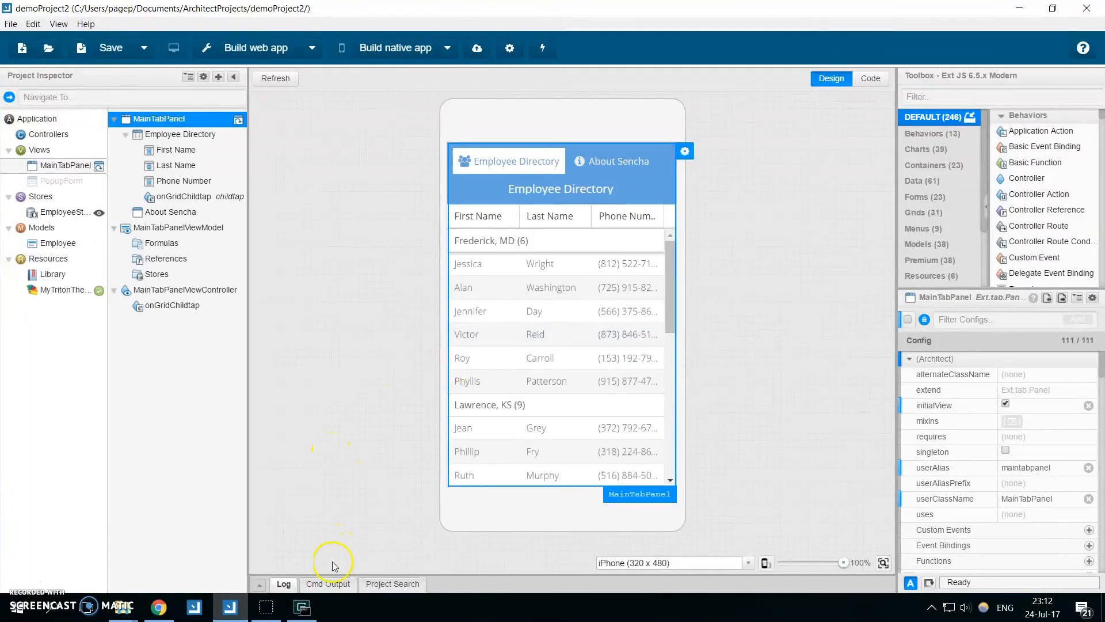
Show the Cmd output for demoProject2 and preview the app in the browser.
{"action": "left_click", "coordinate": [328, 583]}
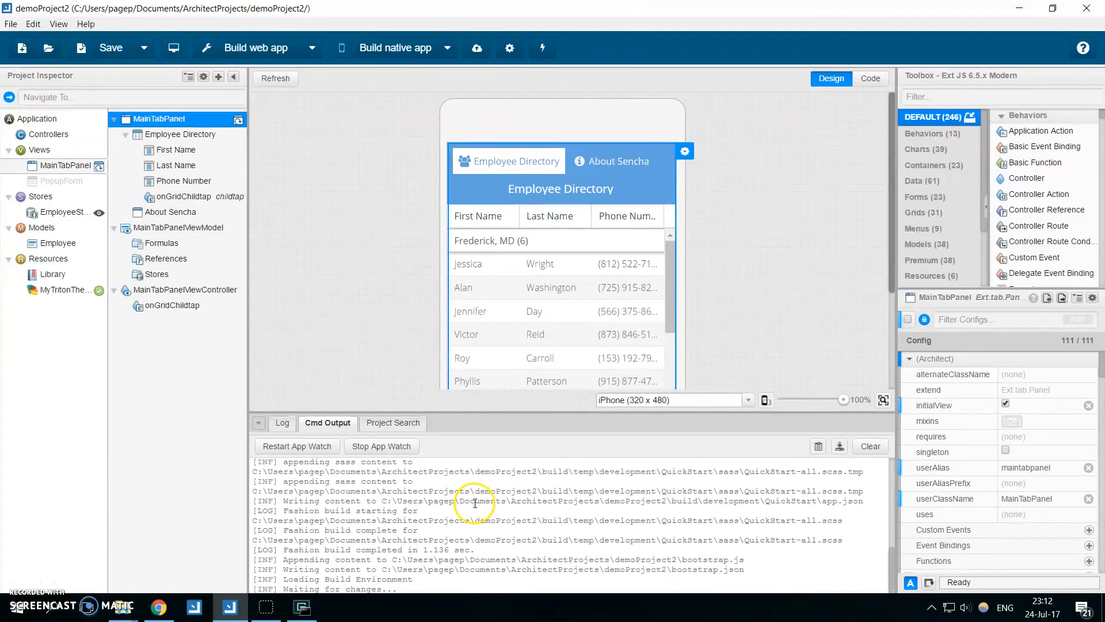
{"action": "left_click", "coordinate": [173, 48]}
{"action": "left_click", "coordinate": [610, 377]}
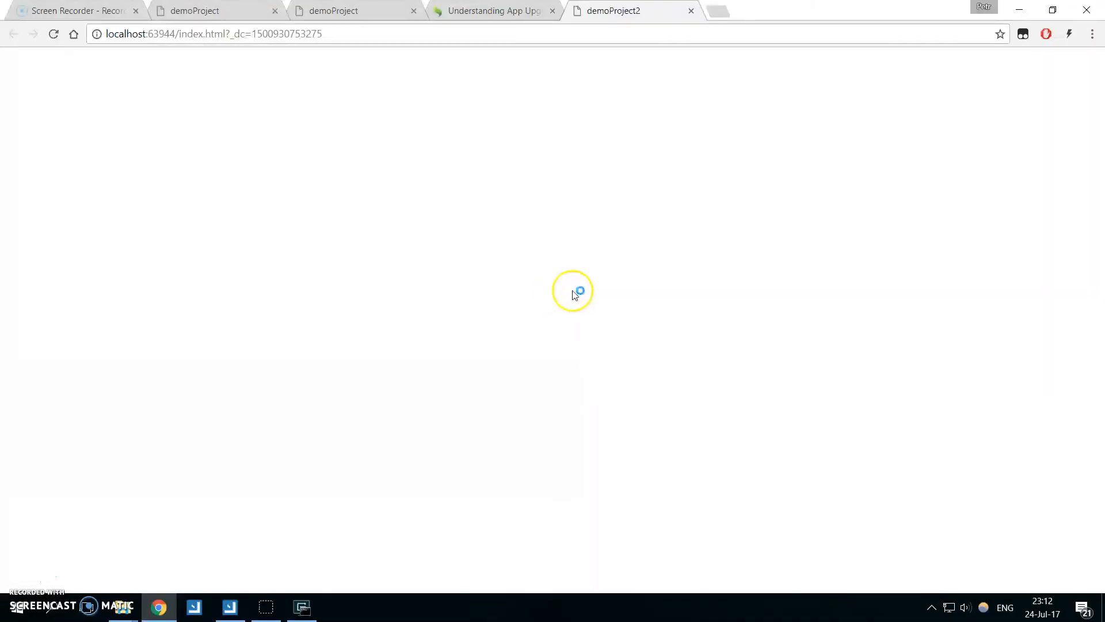
Evaluate Ext.versions.extjs in the browser's developer console and expand the returned Version object to check the framework version.
{"action": "key", "text": "F12"}
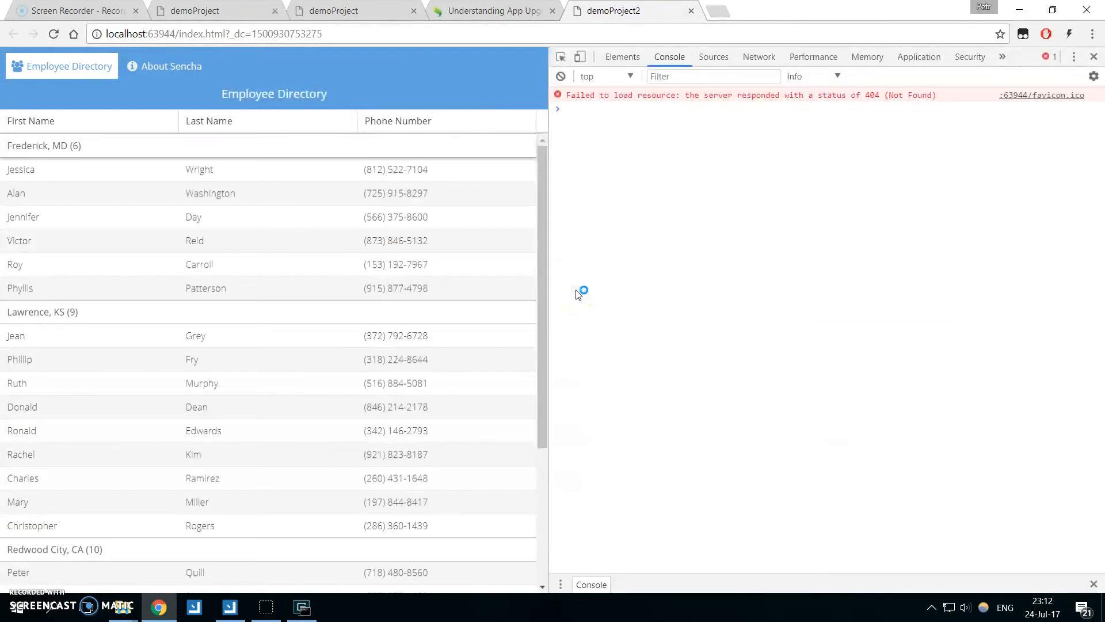
{"action": "left_click", "coordinate": [579, 294]}
{"action": "type", "text": "Ext.versions.extjs"}
{"action": "key", "text": "Return"}
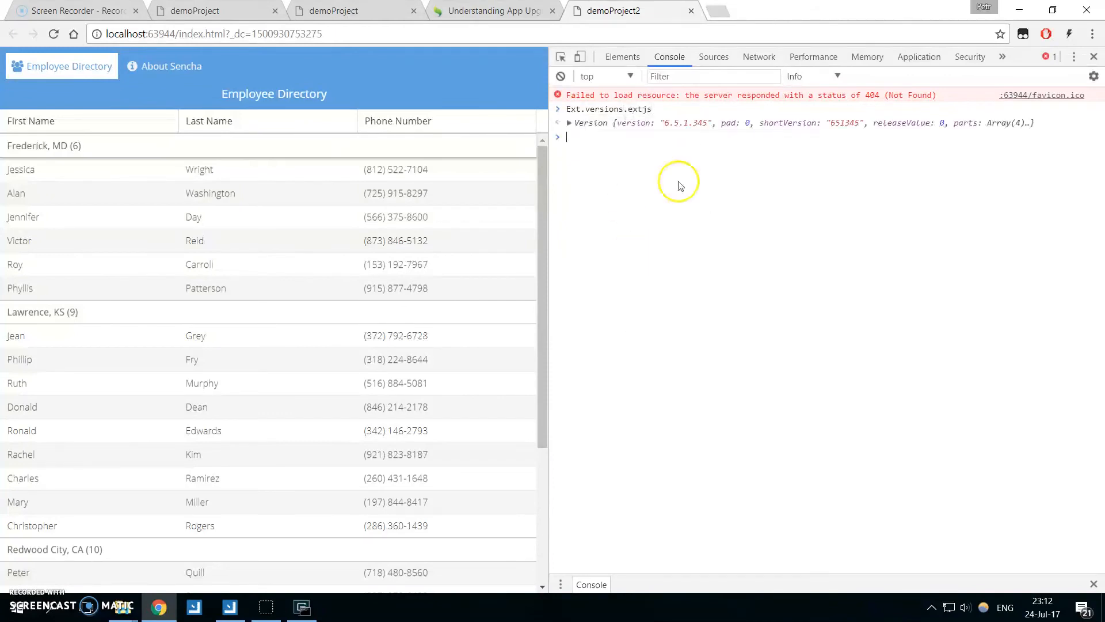
{"action": "left_click", "coordinate": [569, 122]}
{"action": "left_click_drag", "start_coordinate": [645, 123], "coordinate": [692, 136]}
{"action": "left_click", "coordinate": [707, 130]}
{"action": "left_click", "coordinate": [696, 124]}
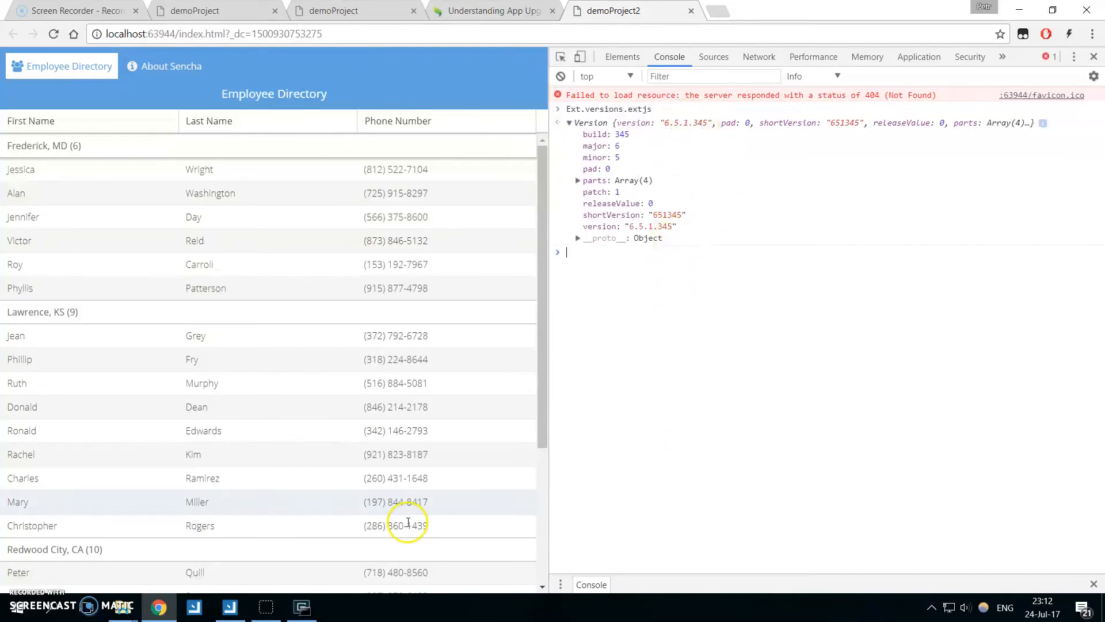
Switch back to Sencha Architect, inspect the Custom Cmd Base Path under the Dependencies preferences, and close the preferences without saving.
{"action": "left_click", "coordinate": [230, 607]}
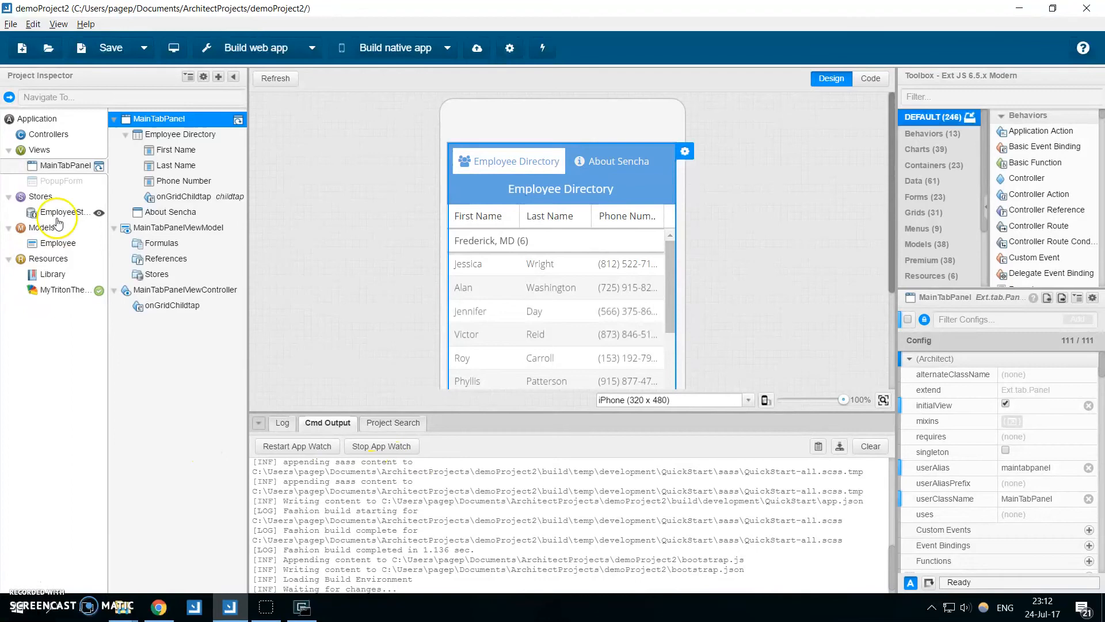
{"action": "left_click", "coordinate": [32, 24]}
{"action": "left_click", "coordinate": [92, 262]}
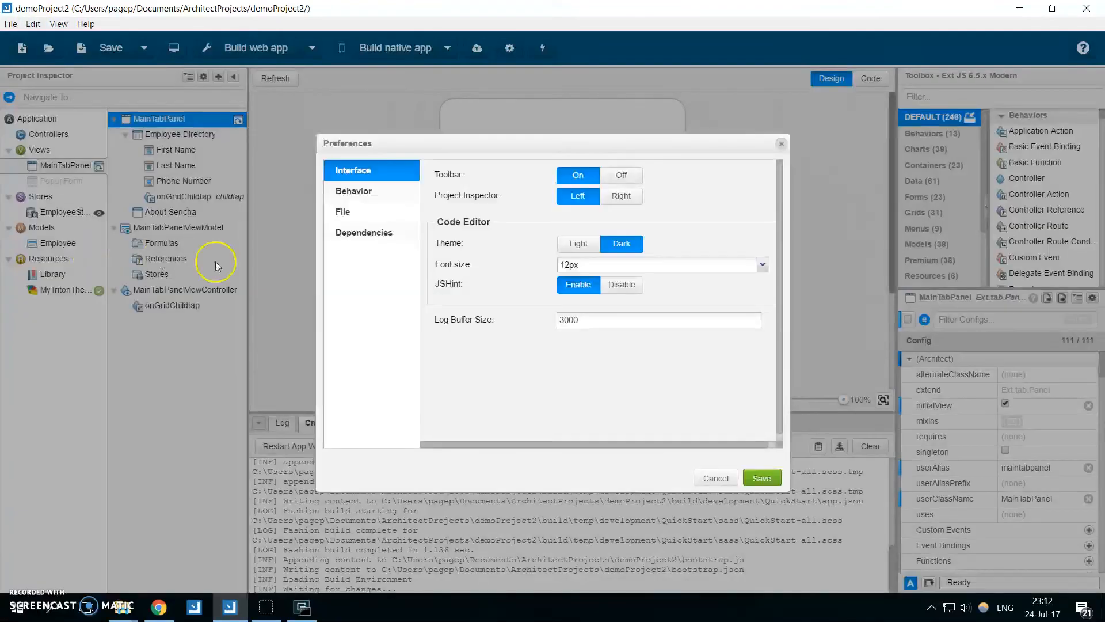
{"action": "left_click", "coordinate": [363, 213]}
{"action": "left_click", "coordinate": [371, 232]}
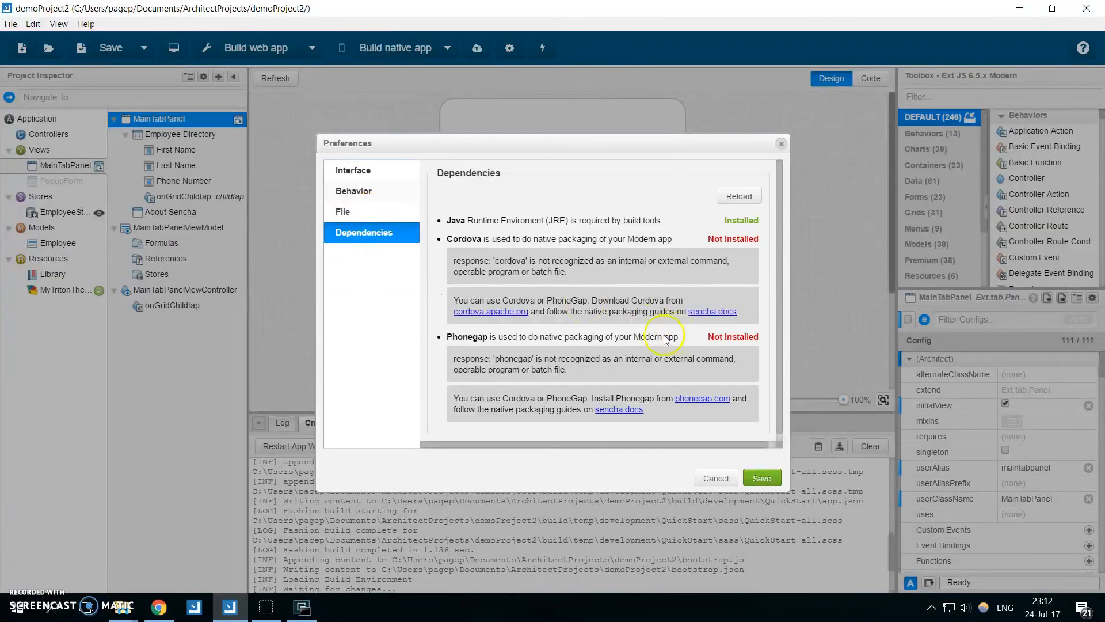
{"action": "scroll", "coordinate": [454, 357], "scroll_direction": "down", "scroll_amount": 5}
{"action": "left_click", "coordinate": [480, 366]}
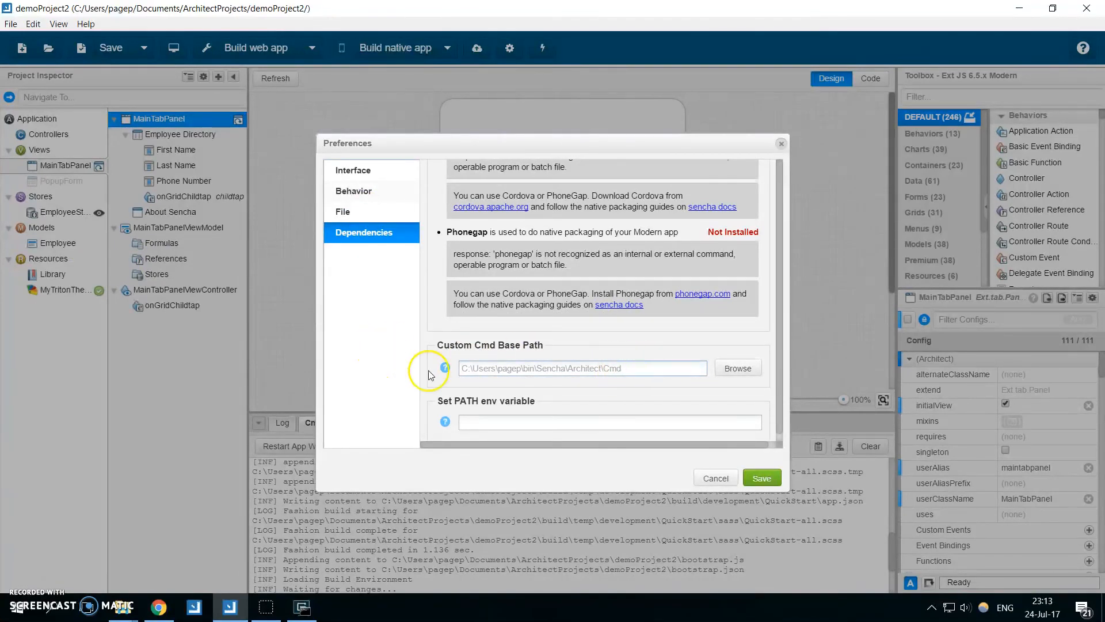
{"action": "mouse_move", "coordinate": [444, 367]}
{"action": "left_click", "coordinate": [713, 477]}
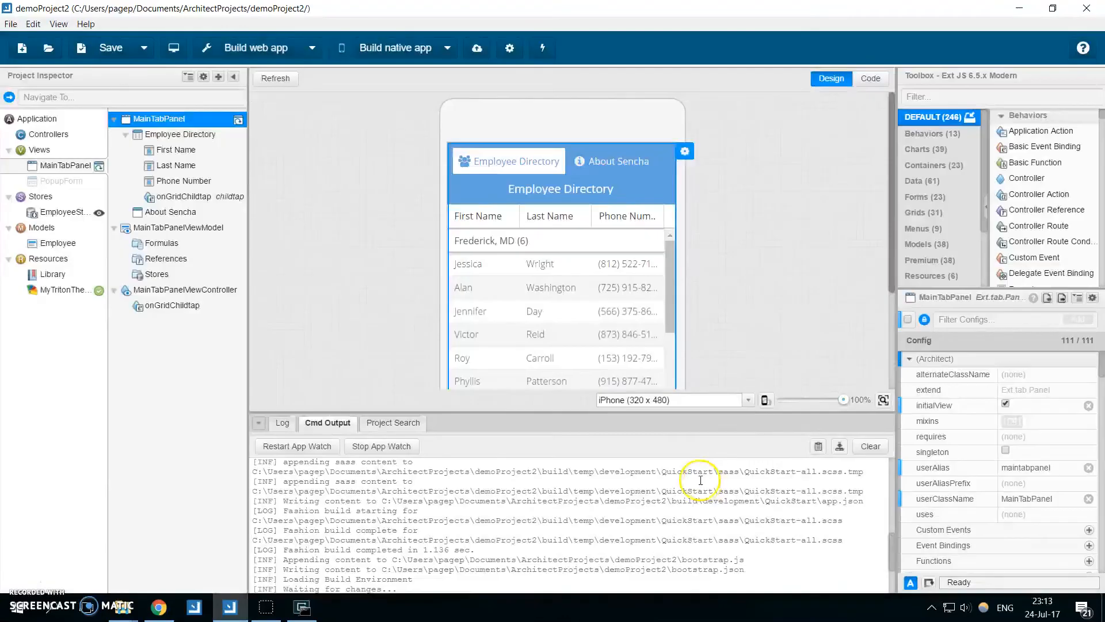
Open the project settings of demoProject2 to look at its framework options.
{"action": "left_click_drag", "start_coordinate": [449, 491], "coordinate": [486, 520]}
{"action": "left_click", "coordinate": [493, 526]}
{"action": "left_click", "coordinate": [509, 47]}
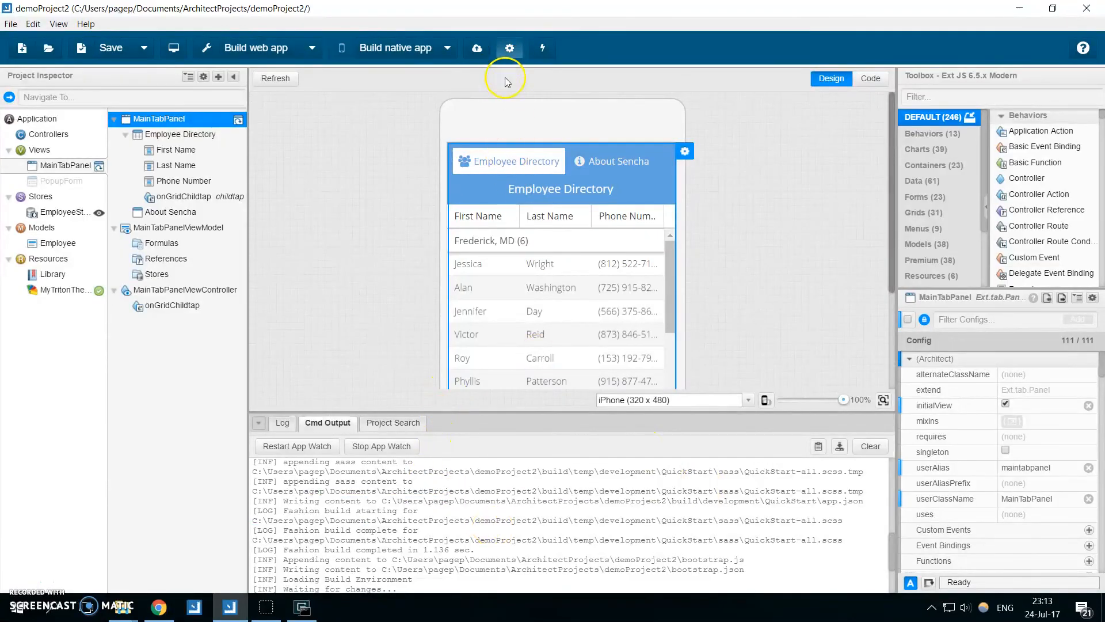
{"action": "left_click", "coordinate": [394, 266]}
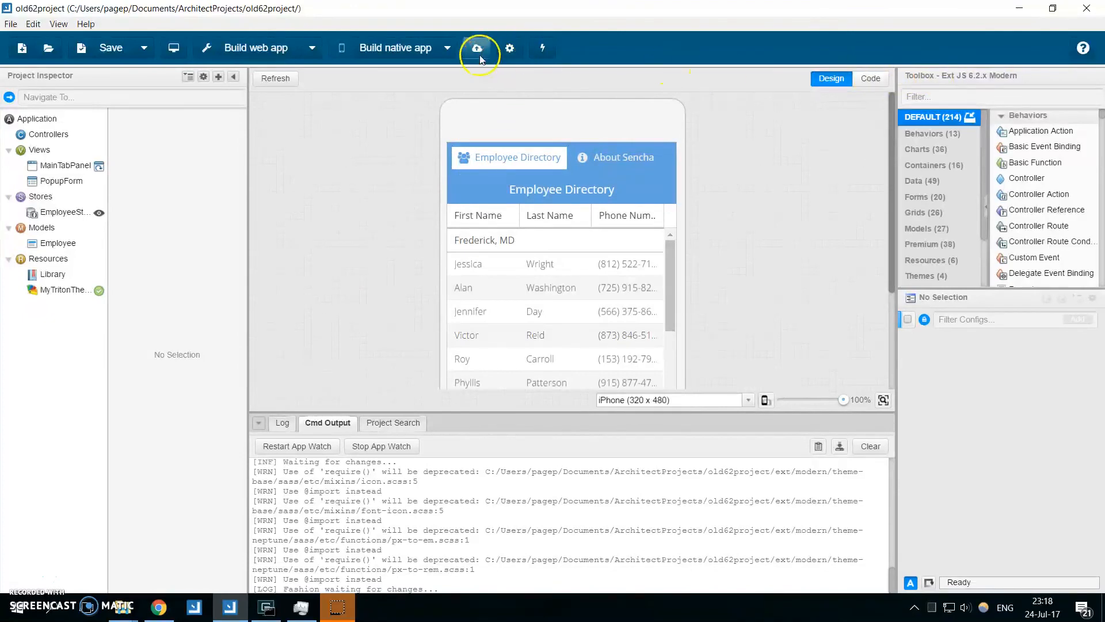
Upgrade old62project to Ext JS 6.5.x Modern from the framework options of its project settings, and confirm the upgrade.
{"action": "left_click", "coordinate": [503, 53]}
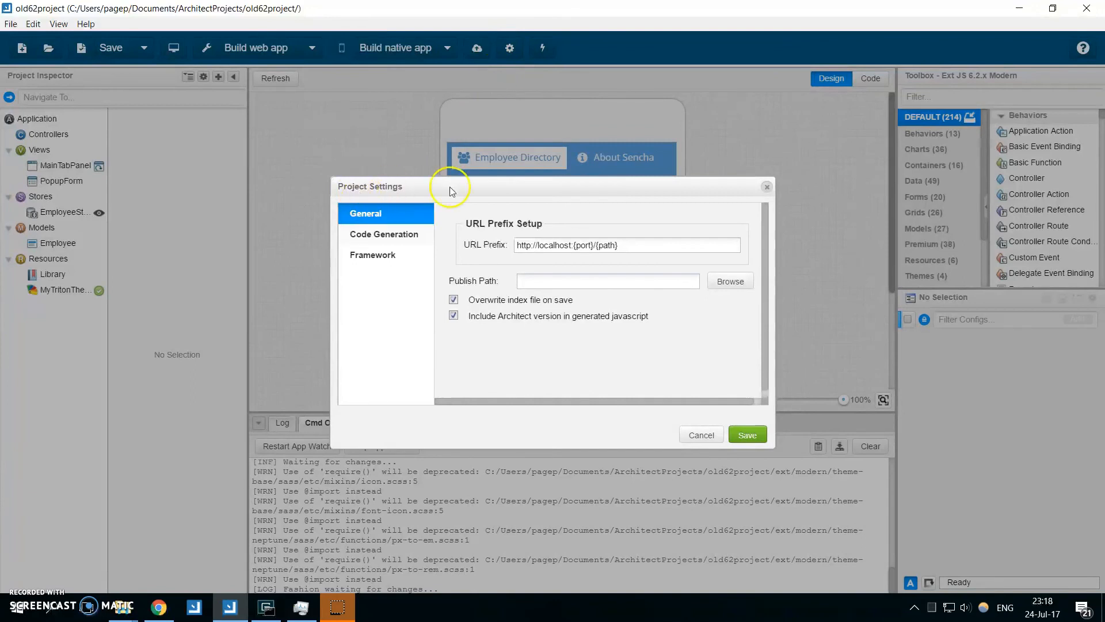
{"action": "left_click", "coordinate": [376, 264]}
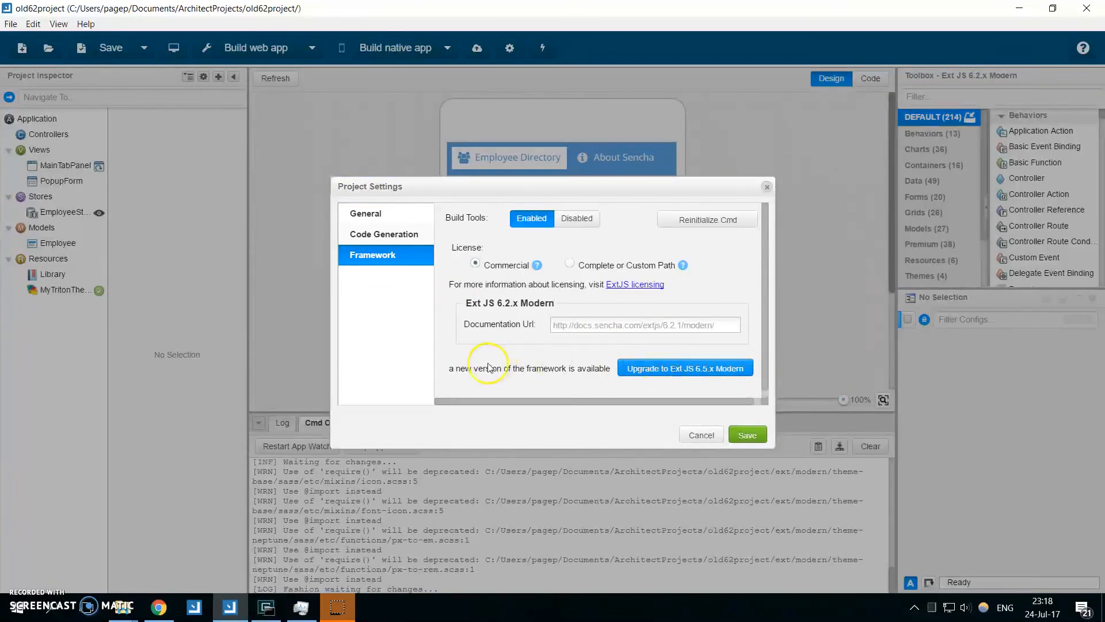
{"action": "left_click", "coordinate": [699, 369]}
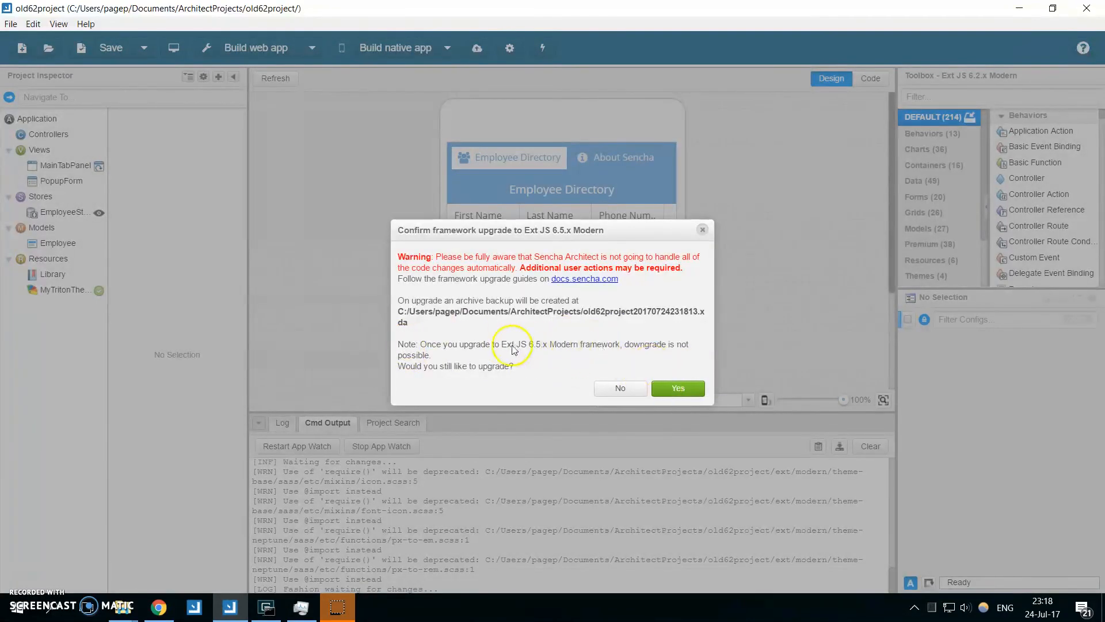
{"action": "left_click", "coordinate": [688, 389]}
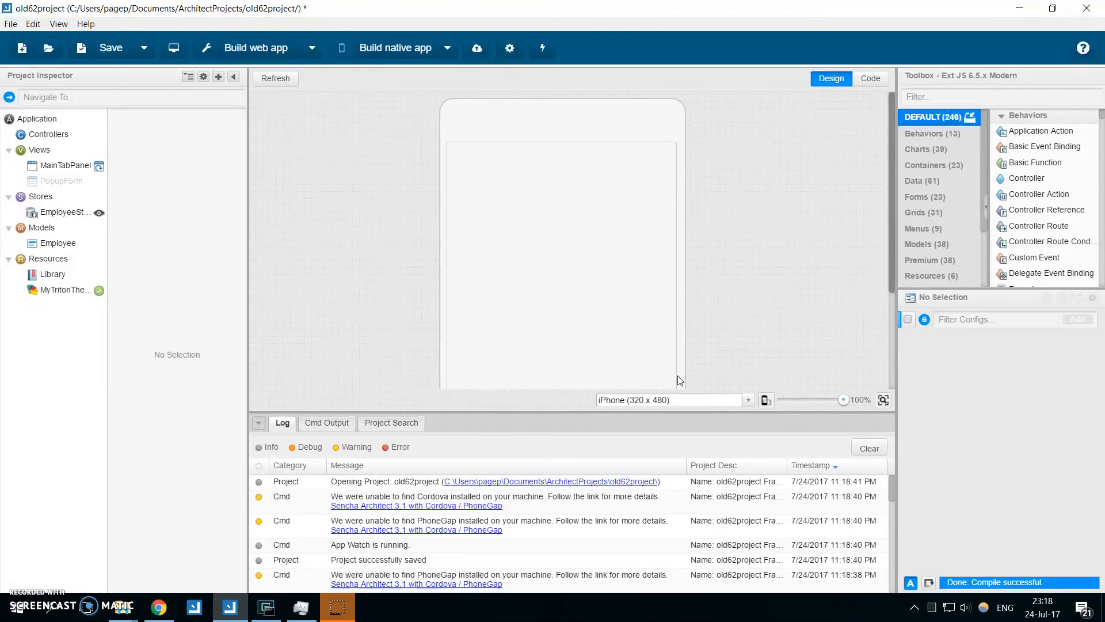
{"action": "key", "text": "alt+p"}
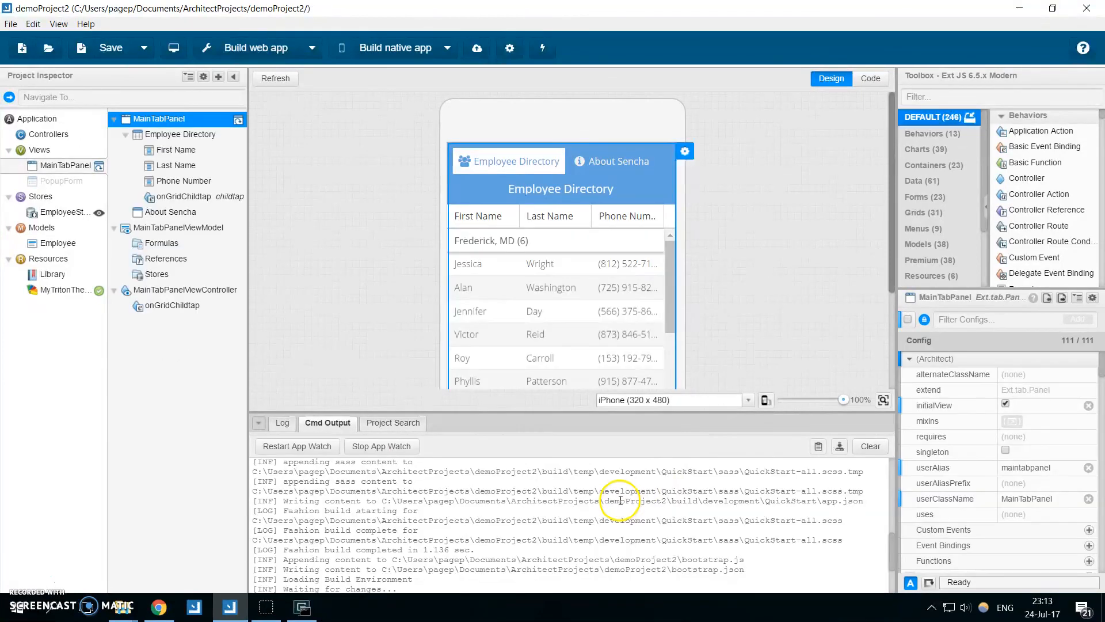